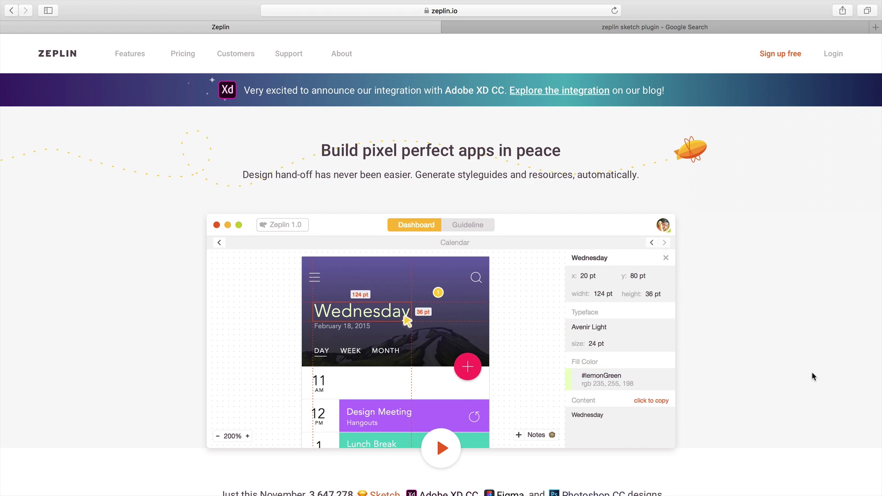
# Step: Scroll through the zeplin.io homepage, then switch over to the Sketch 'Zeplin' artboard
pyautogui.scroll(-2, 811, 372)
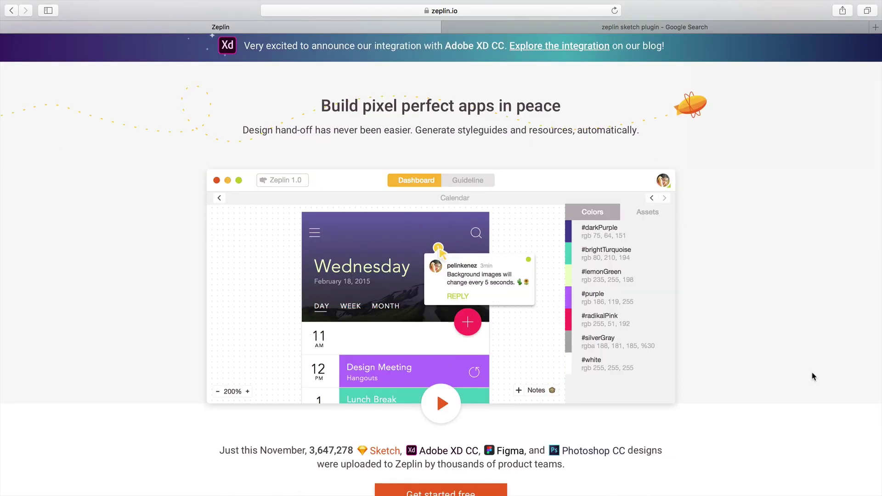
pyautogui.scroll(-2, 811, 372)
pyautogui.scroll(-2, 812, 377)
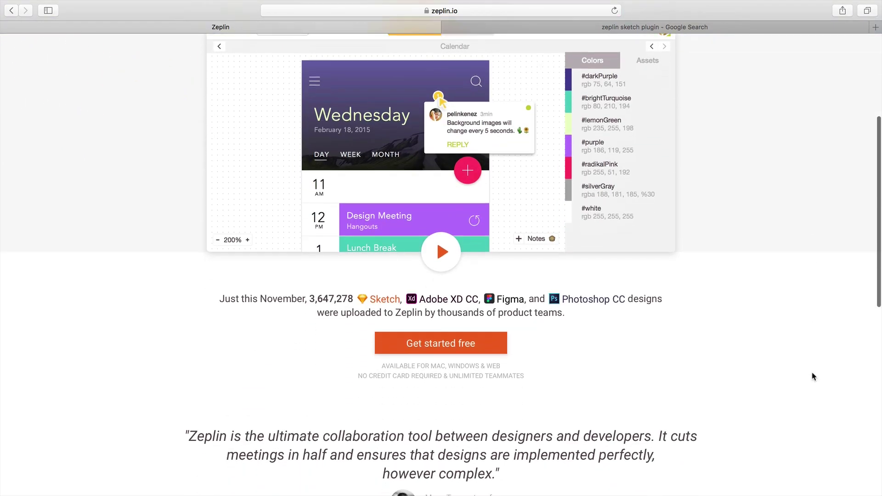
pyautogui.scroll(-2, 812, 376)
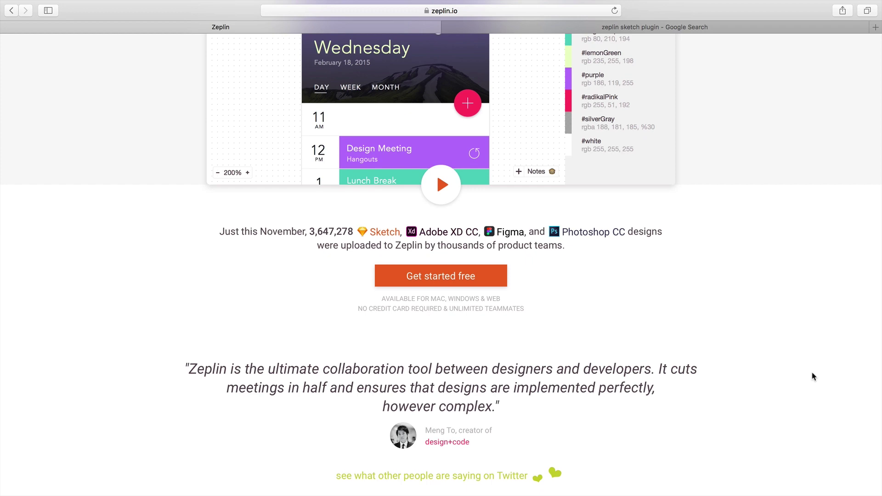
pyautogui.scroll(4, 812, 376)
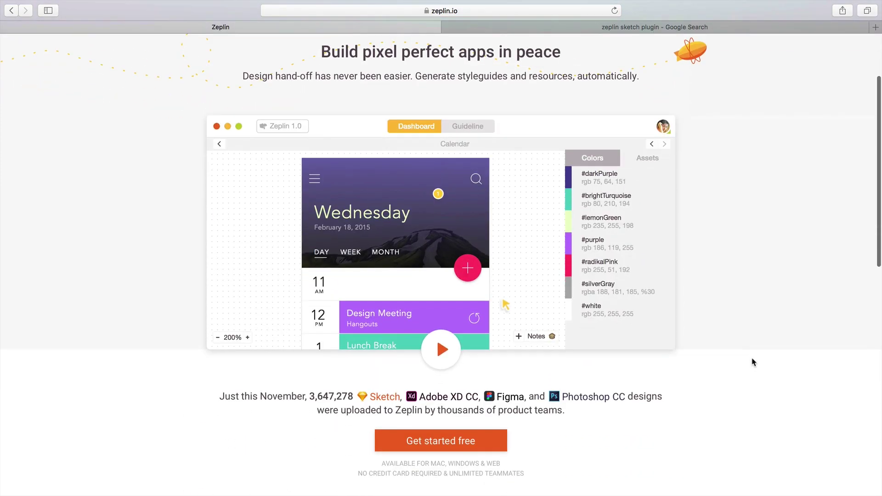
pyautogui.press('super+Tab')
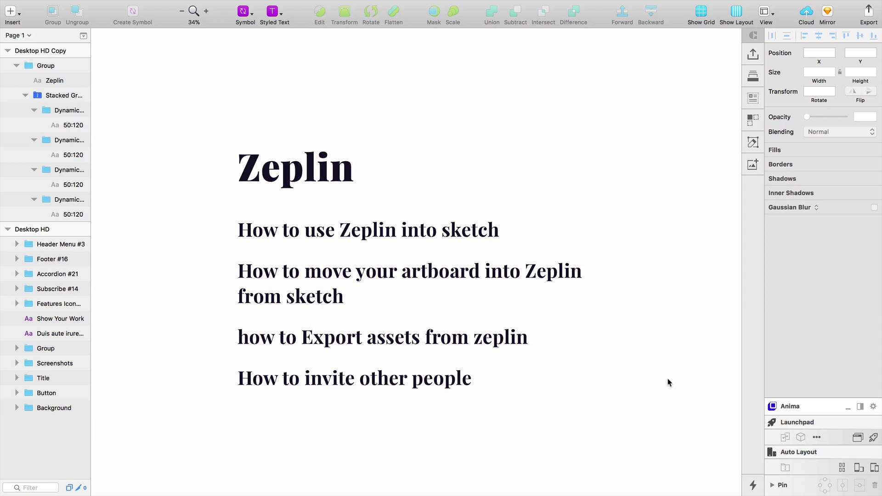
# Step: Select the group holding the topic list on the Sketch canvas
pyautogui.click(458, 235)
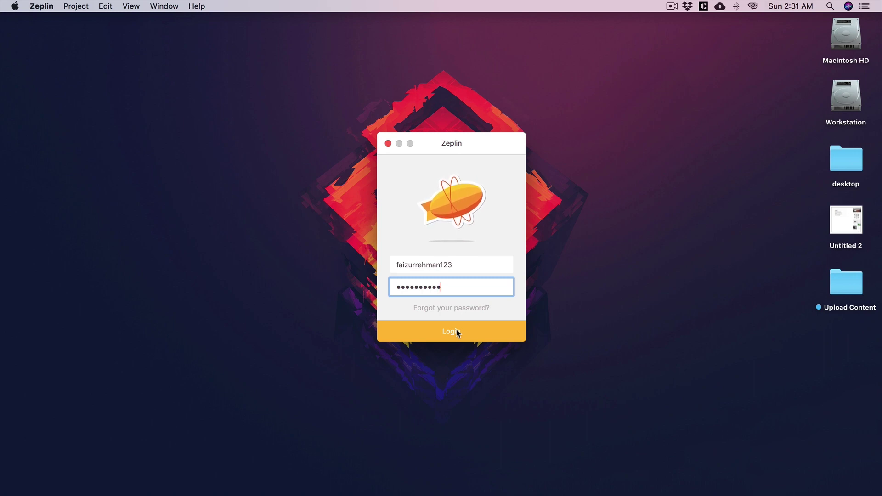
# Step: Log in to Zeplin, make the Projects window full-screen, and start a first project
pyautogui.click(469, 332)
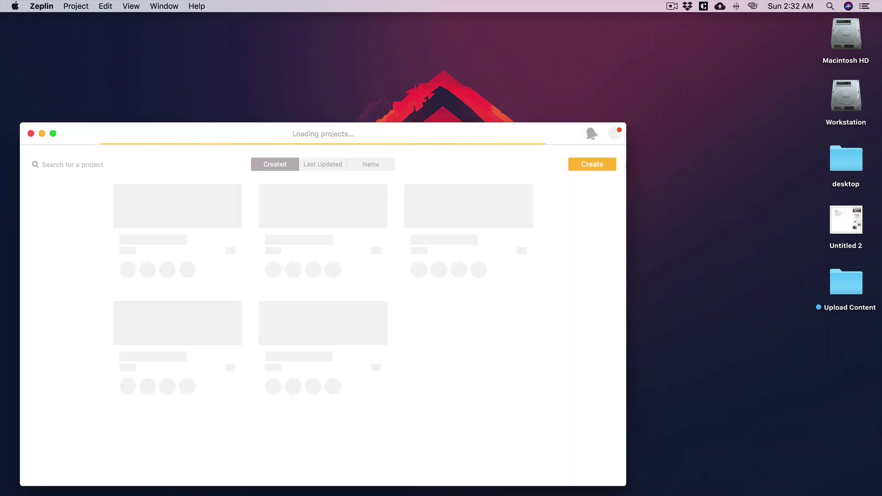
pyautogui.click(53, 134)
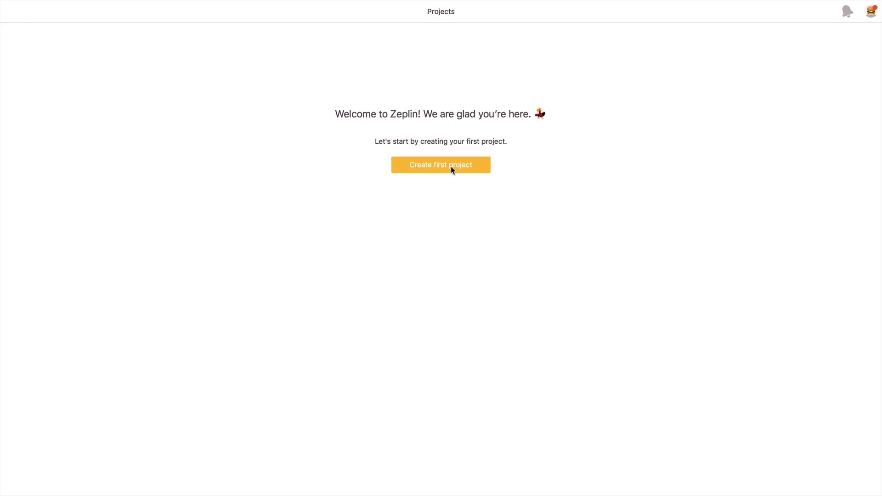
pyautogui.click(435, 167)
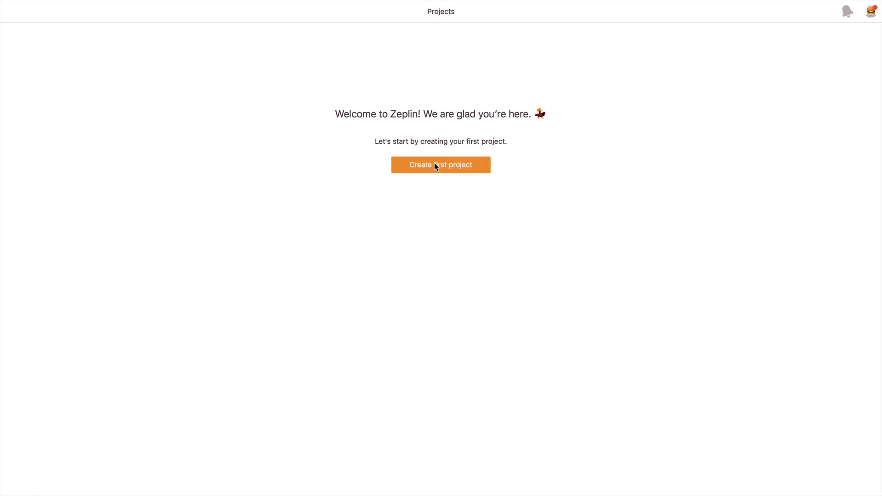
# Step: Create a Web-platform project and rename it from 'Untitled' to 'web'
pyautogui.click(542, 19)
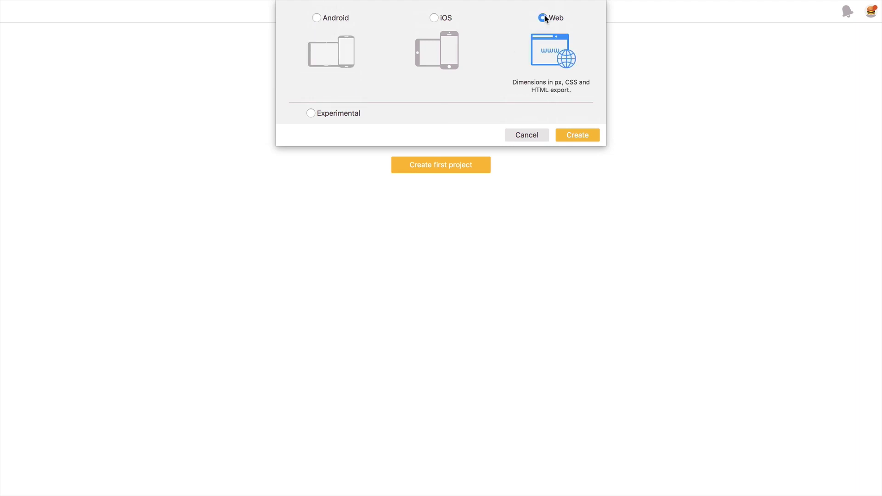
pyautogui.click(577, 135)
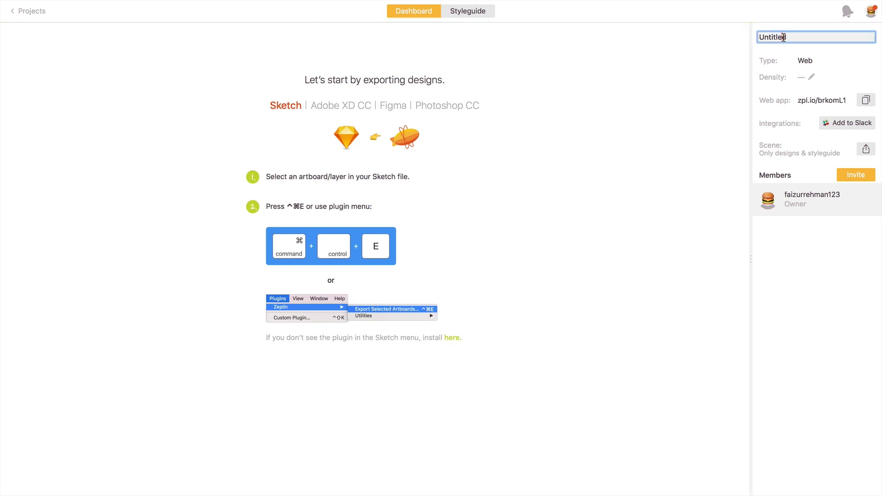
pyautogui.doubleClick(783, 37)
pyautogui.write('web')
pyautogui.press('Return')
# Step: Open the 'Installing Sketch plugin' help article from the 'zeplin sketch plugin' search results
pyautogui.hotkey('ctrl', 'Right')
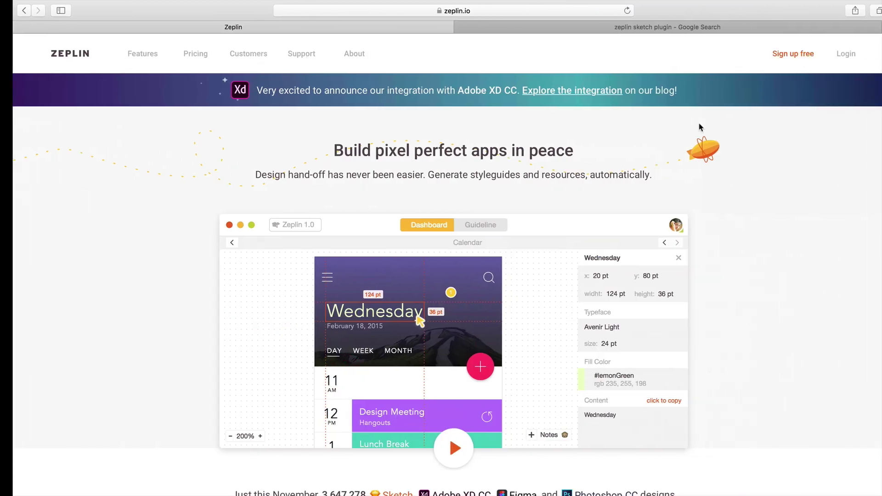
pyautogui.hotkey('ctrl', 'Right')
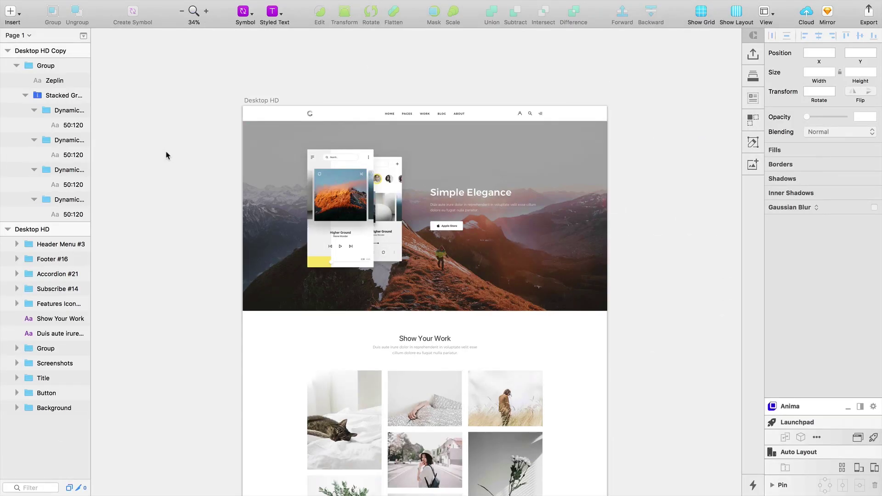
pyautogui.hotkey('ctrl', 'Left')
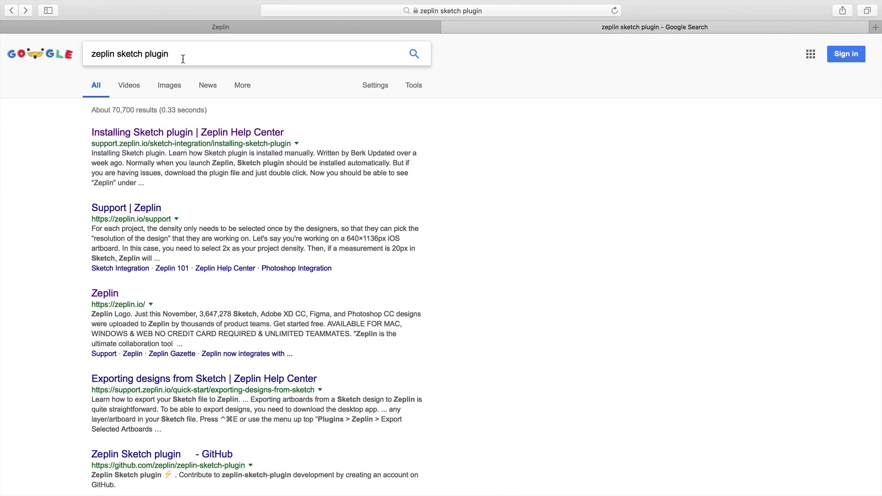
pyautogui.click(150, 132)
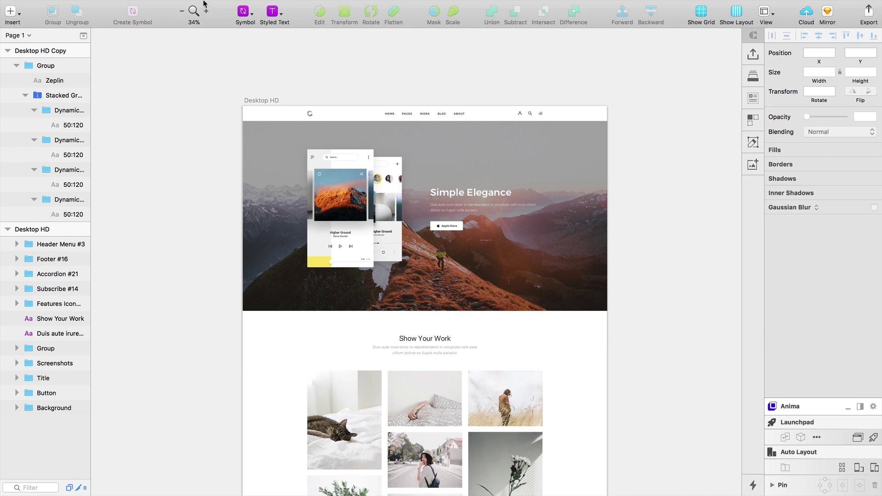
# Step: Check that Zeplin is among Sketch's installed plugins, then bring the Desktop HD artboard into view
pyautogui.moveTo(205, 1)
pyautogui.click(279, 4)
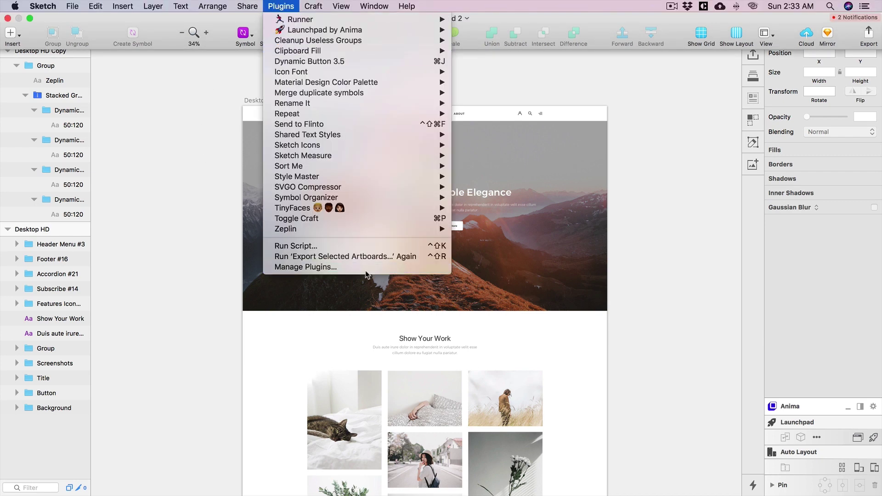
pyautogui.click(196, 222)
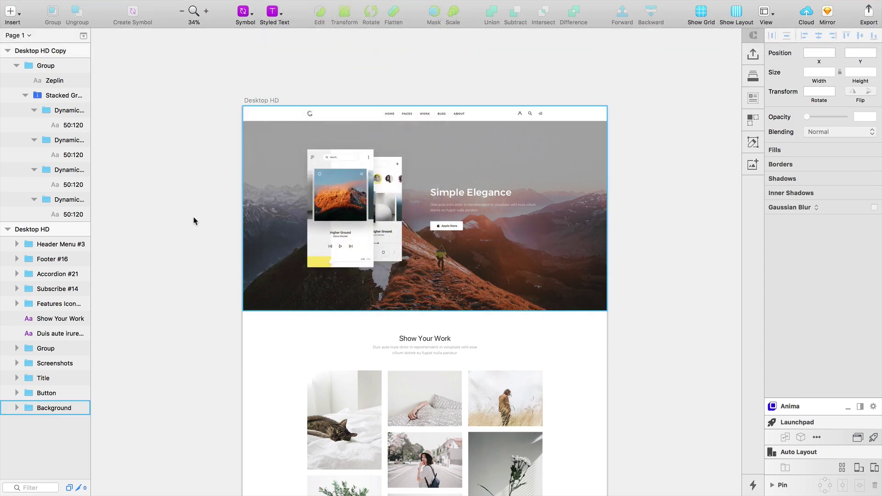
pyautogui.scroll(3, 363, 143)
pyautogui.scroll(-3, 386, 209)
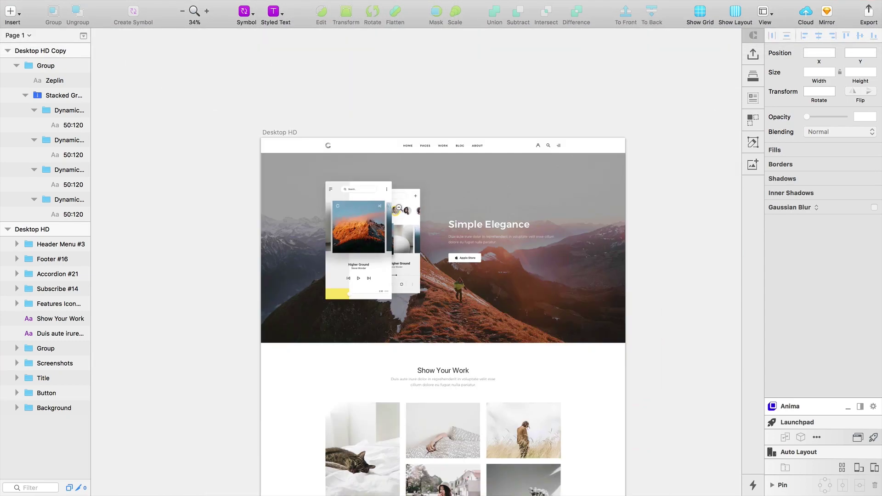
pyautogui.scroll(-5, 416, 106)
pyautogui.scroll(-10, 416, 107)
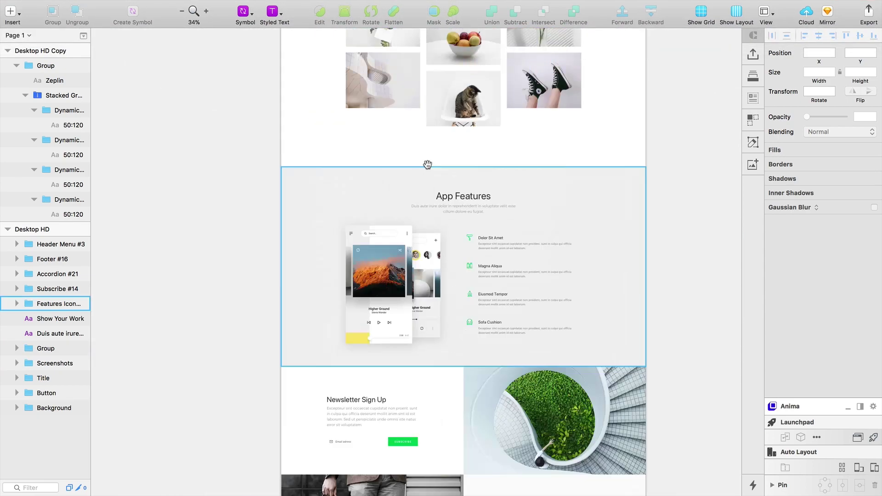
pyautogui.scroll(15, 408, 351)
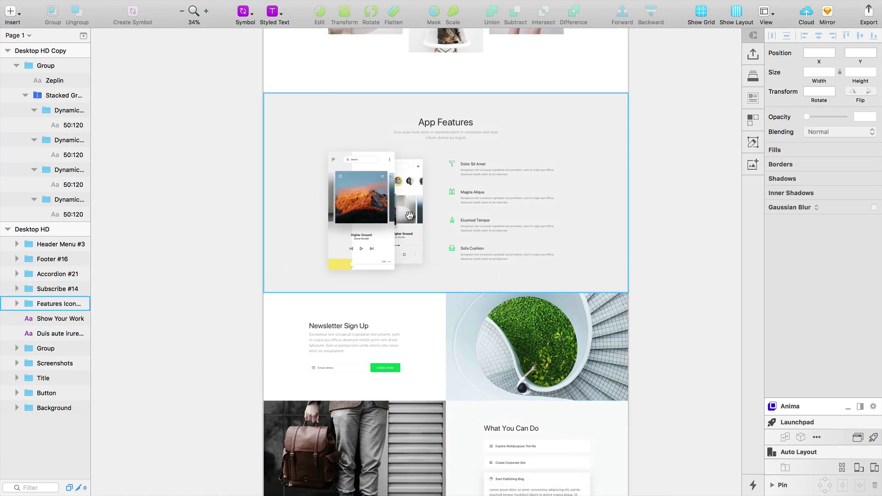
pyautogui.scroll(5, 393, 236)
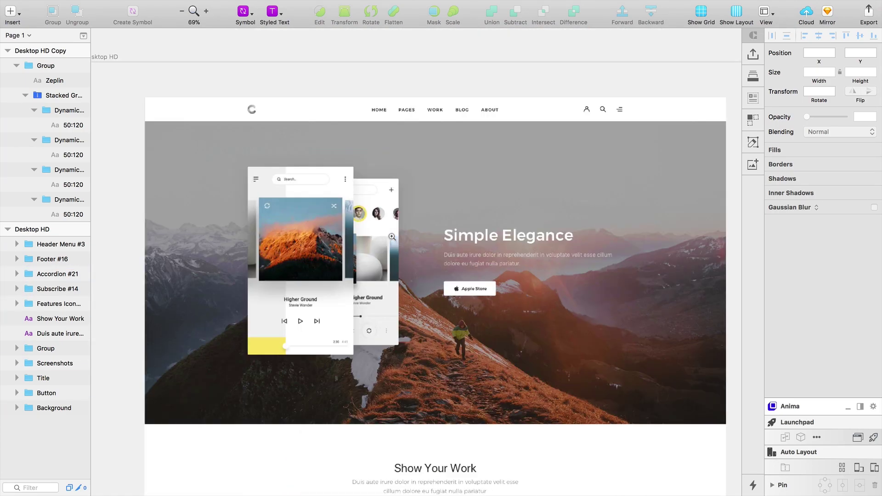
pyautogui.hscroll(-8, 183, 115)
pyautogui.scroll(3, 184, 114)
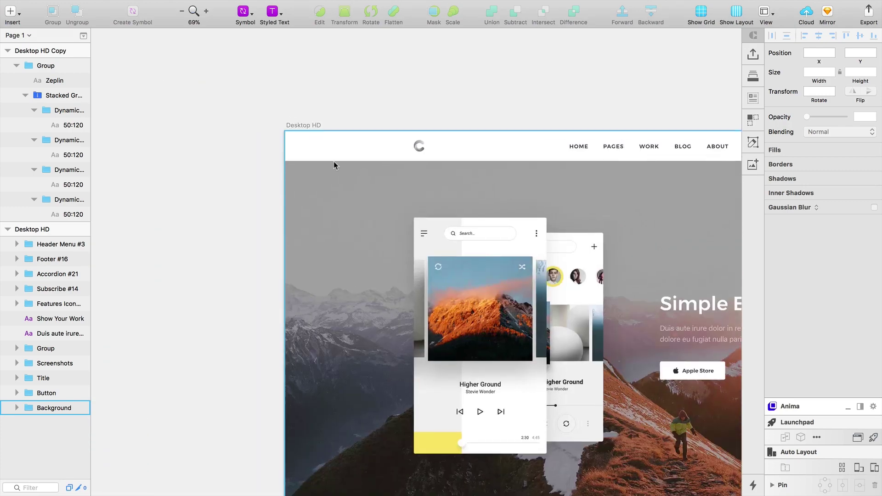
# Step: Export the Desktop HD artboard with Plugins > Zeplin > Export Selected Artboards
pyautogui.click(302, 128)
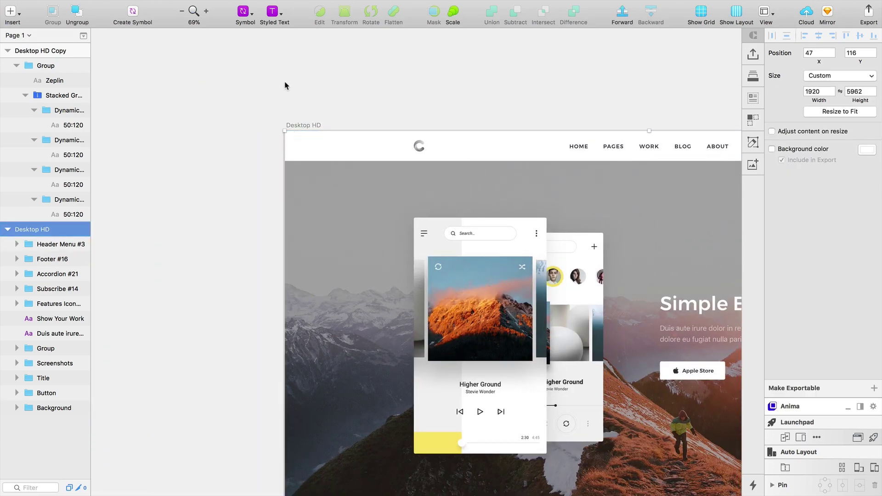
pyautogui.moveTo(211, 1)
pyautogui.click(281, 6)
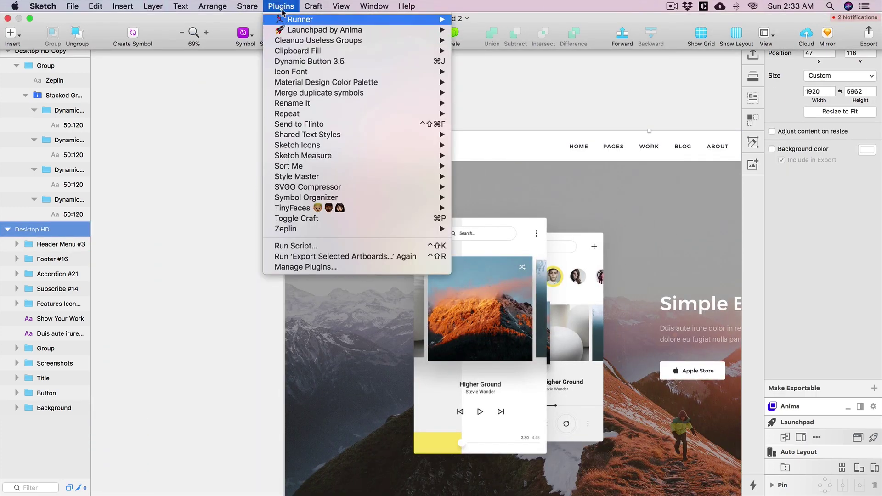
pyautogui.moveTo(372, 231)
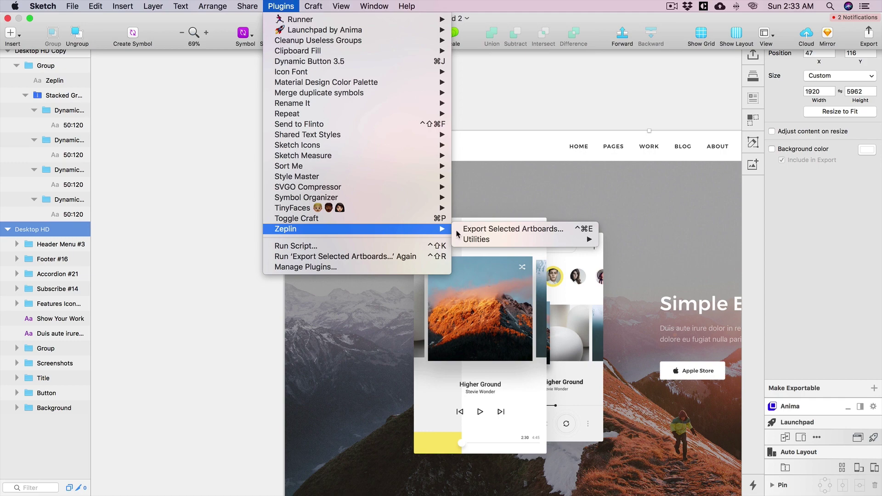
pyautogui.click(504, 233)
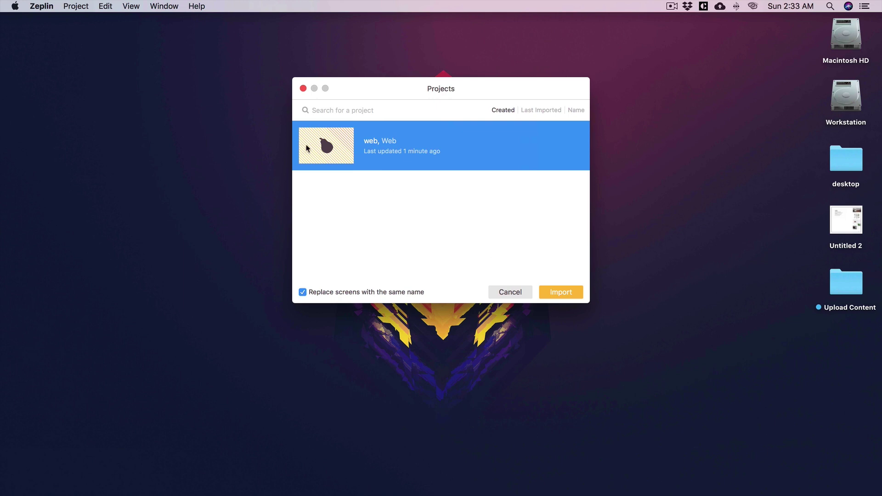
# Step: Import the artboard into the web project and open the Desktop HD screen
pyautogui.click(574, 293)
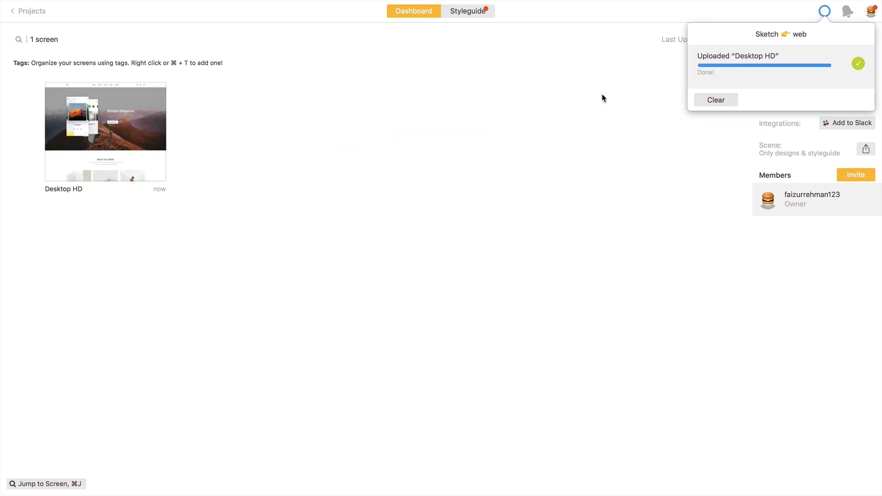
pyautogui.click(707, 100)
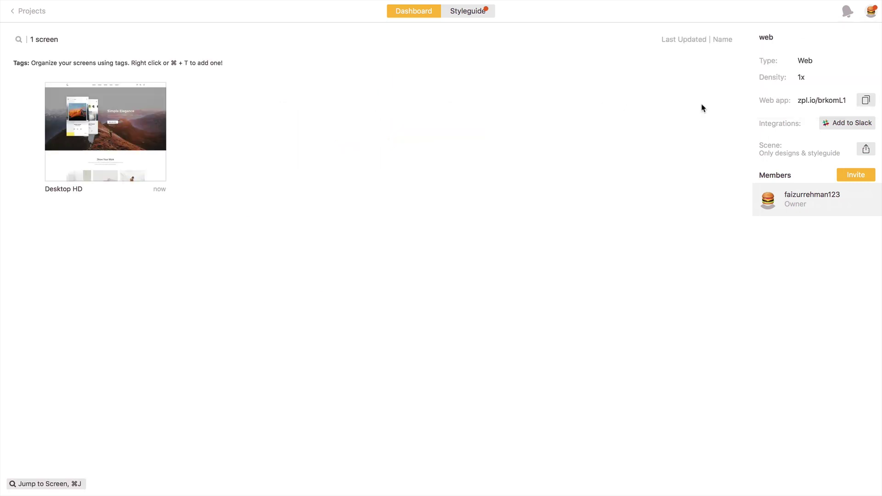
pyautogui.doubleClick(136, 166)
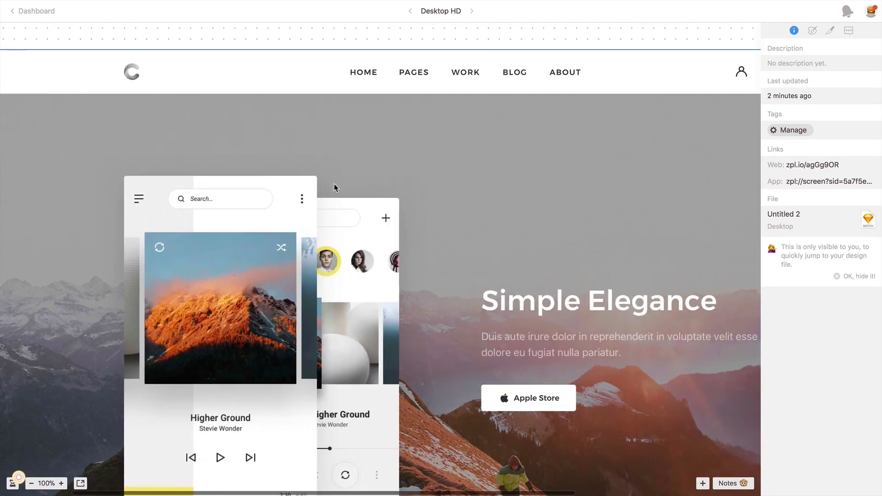
# Step: Review the Desktop HD screen, then go to the project's Styleguide from the Dashboard
pyautogui.scroll(-8, 334, 184)
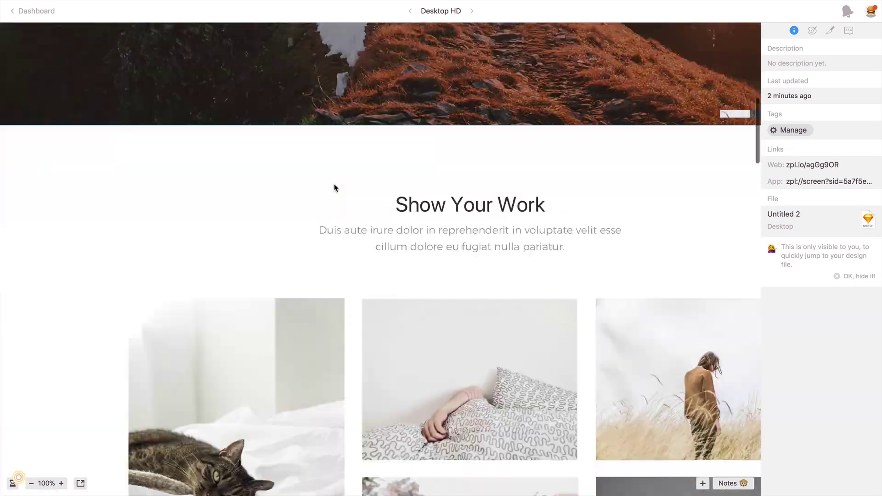
pyautogui.scroll(-6, 334, 183)
pyautogui.scroll(9, 334, 183)
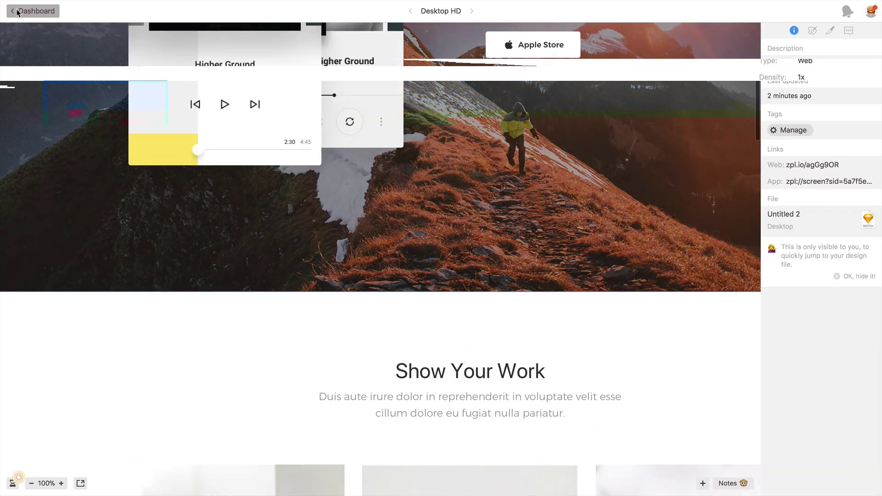
pyautogui.click(16, 12)
pyautogui.click(468, 12)
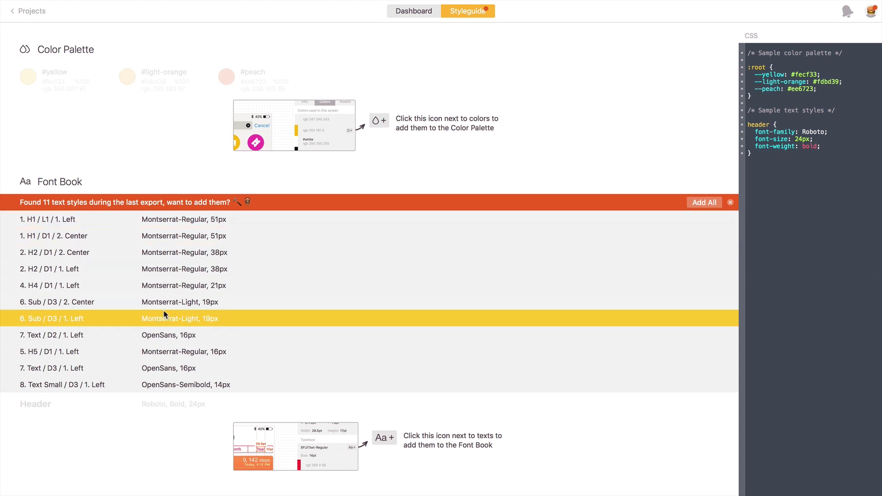
# Step: Add the '1. H1 / L1 / 1. Left' text style to the Font Book
pyautogui.click(131, 223)
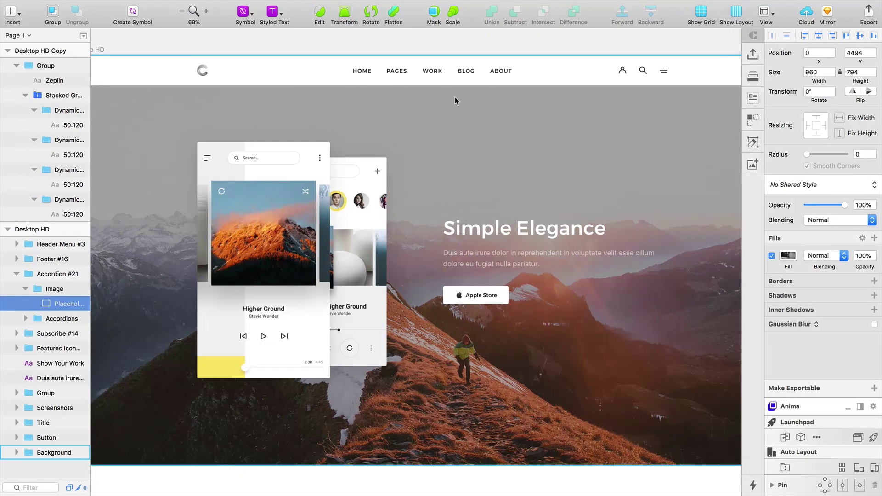
# Step: Zoom into the header, select the profile icon, and open its symbol master
pyautogui.scroll(5, 622, 73)
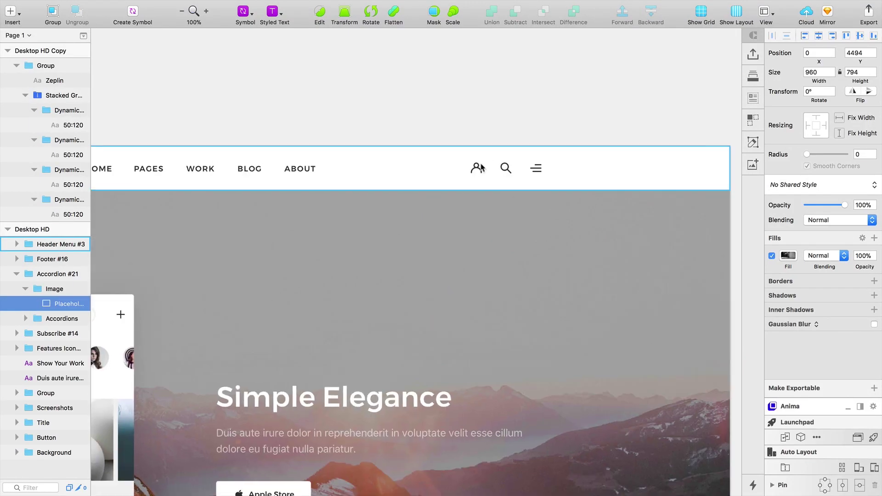
pyautogui.scroll(5, 475, 178)
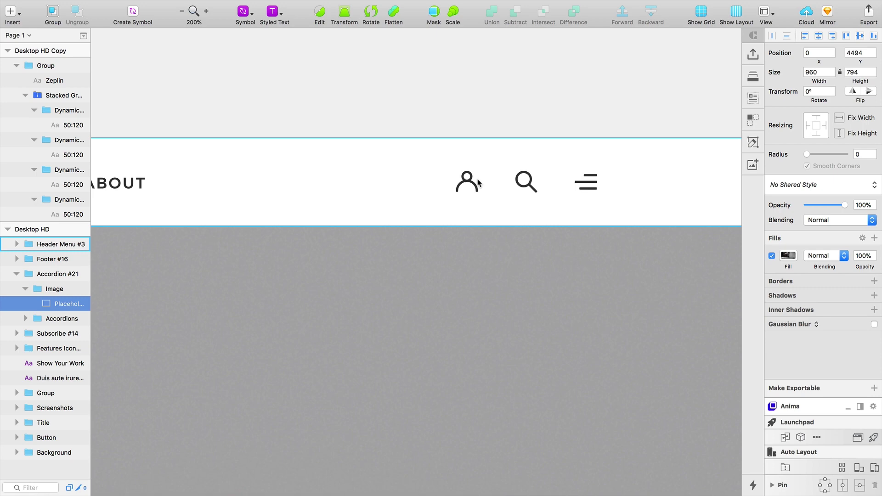
pyautogui.scroll(5, 484, 163)
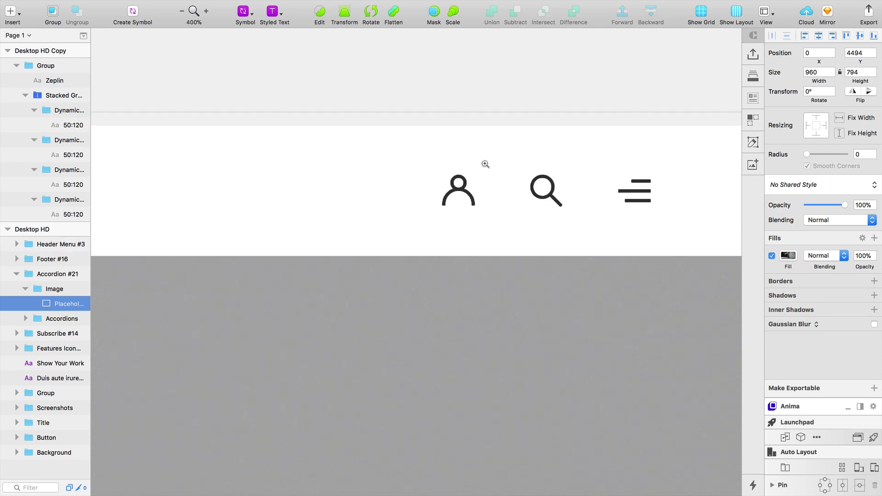
pyautogui.click(465, 185)
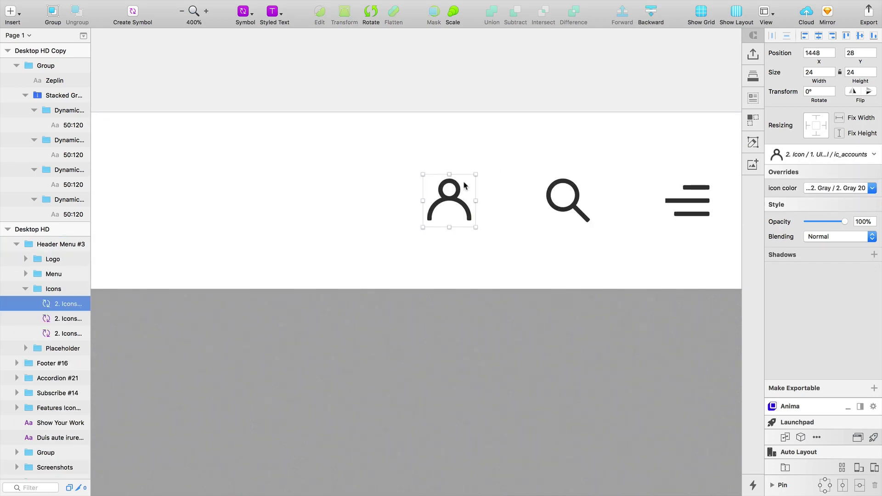
pyautogui.doubleClick(440, 204)
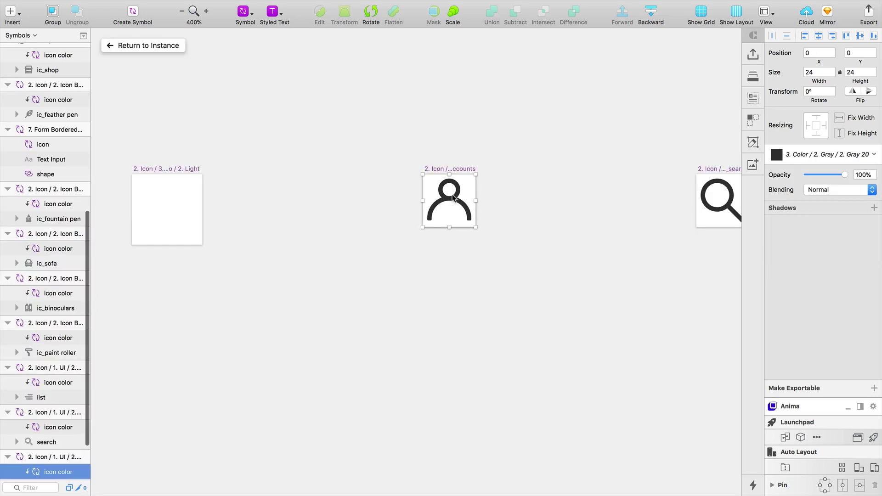
# Step: Make the profile icon symbol exportable
pyautogui.press('super+equal')
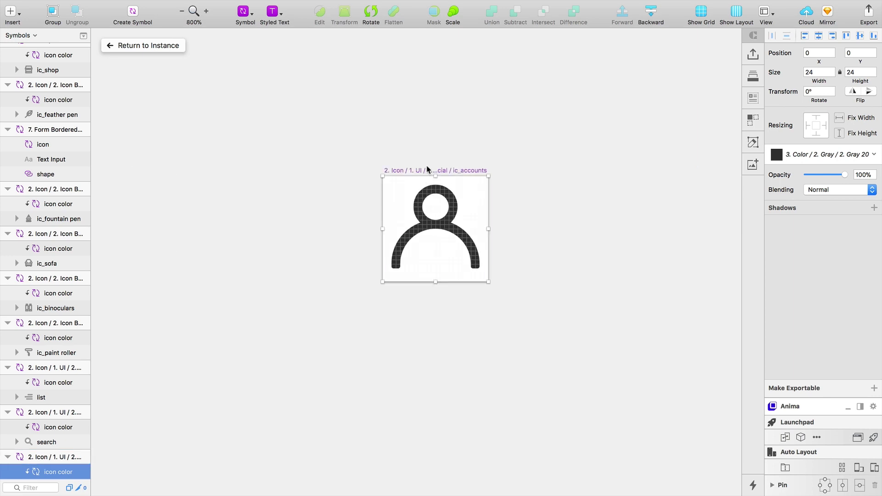
pyautogui.doubleClick(432, 204)
pyautogui.click(119, 45)
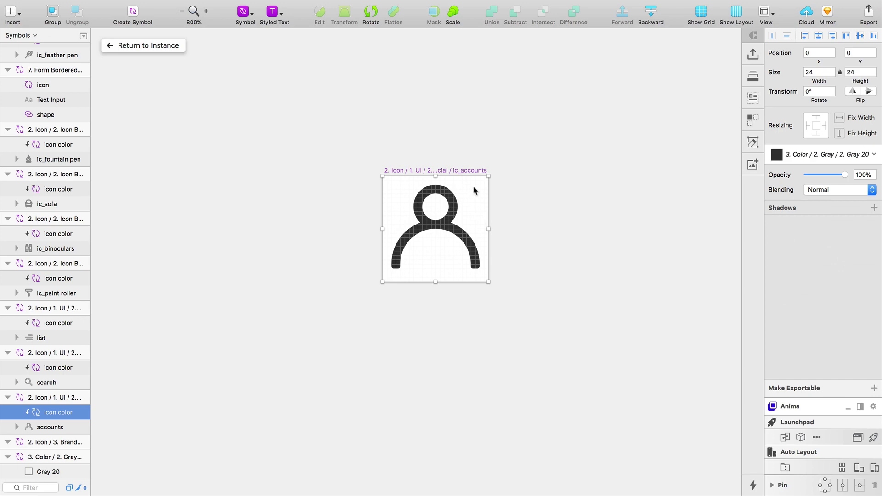
pyautogui.click(874, 388)
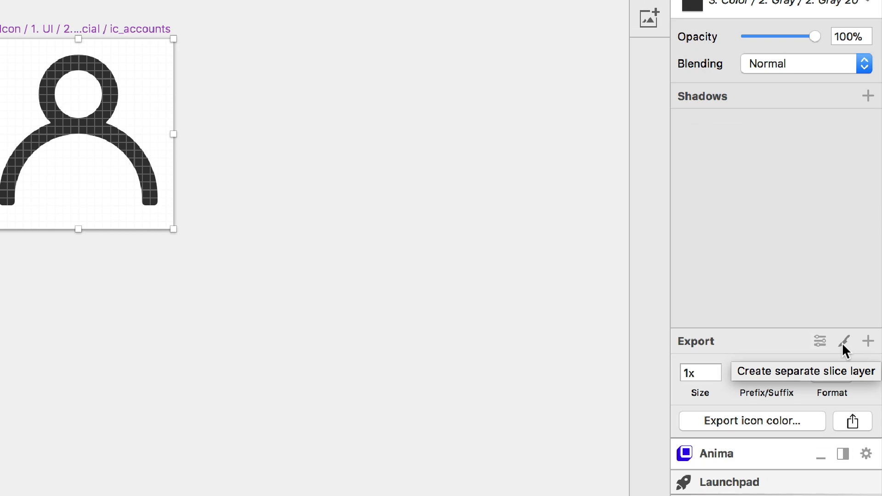
# Step: Add a slice sized to the full 24×24 icon and rename it 'icon/profile'
pyautogui.click(843, 345)
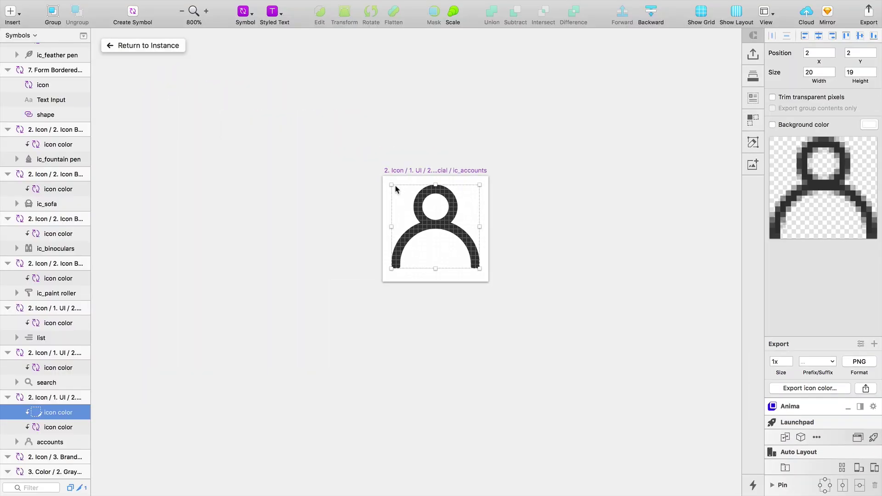
pyautogui.moveTo(392, 186)
pyautogui.mouseDown()
pyautogui.moveTo(373, 175)
pyautogui.moveTo(382, 176)
pyautogui.mouseUp()
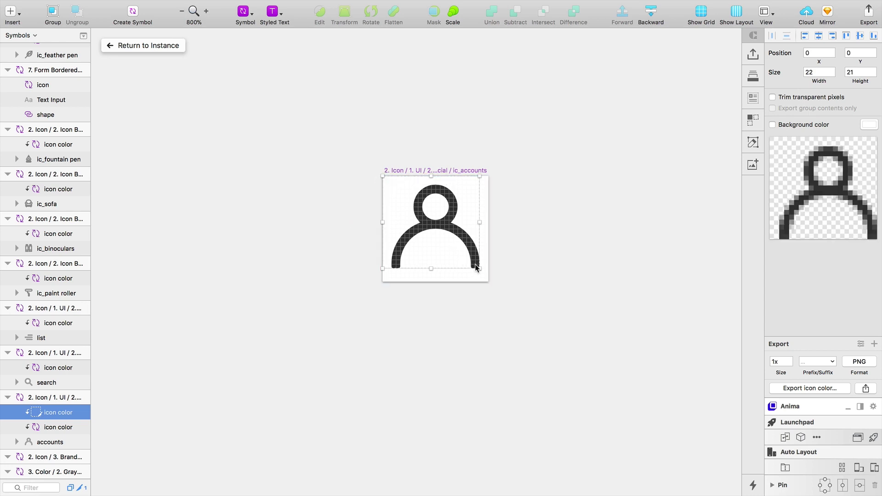
pyautogui.moveTo(476, 268); pyautogui.dragTo(494, 287)
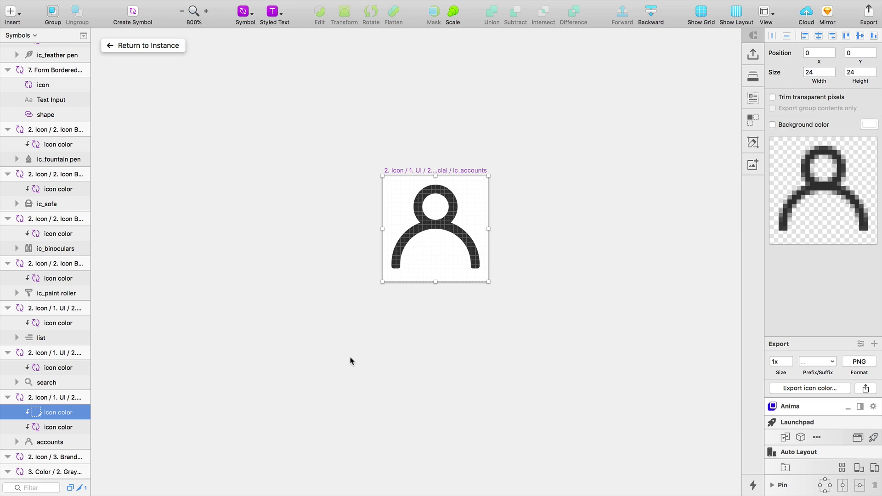
pyautogui.doubleClick(49, 411)
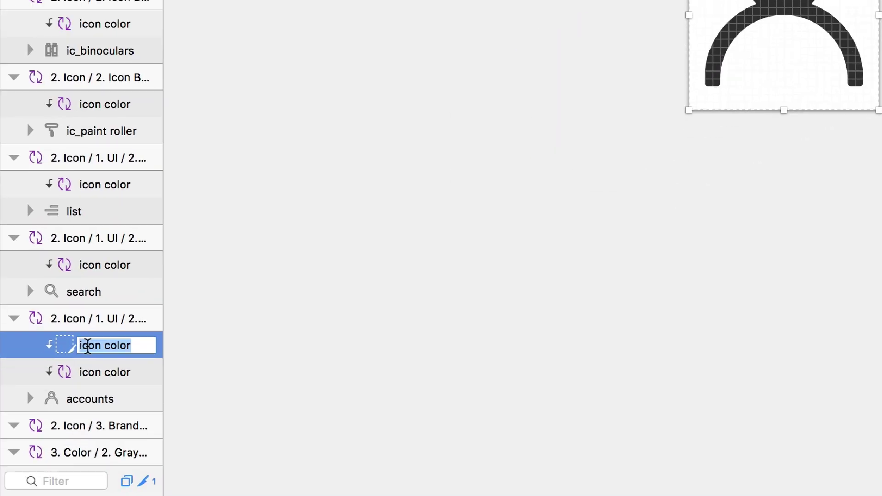
pyautogui.write('icon')
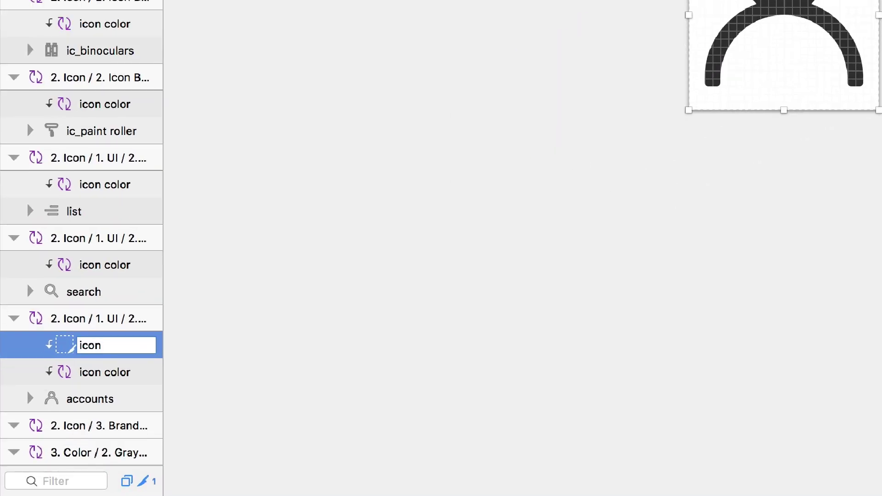
pyautogui.write('/profile')
# Step: Confirm the slice name icon/profile, return to the artboard at 100% and select Desktop HD
pyautogui.press('Return')
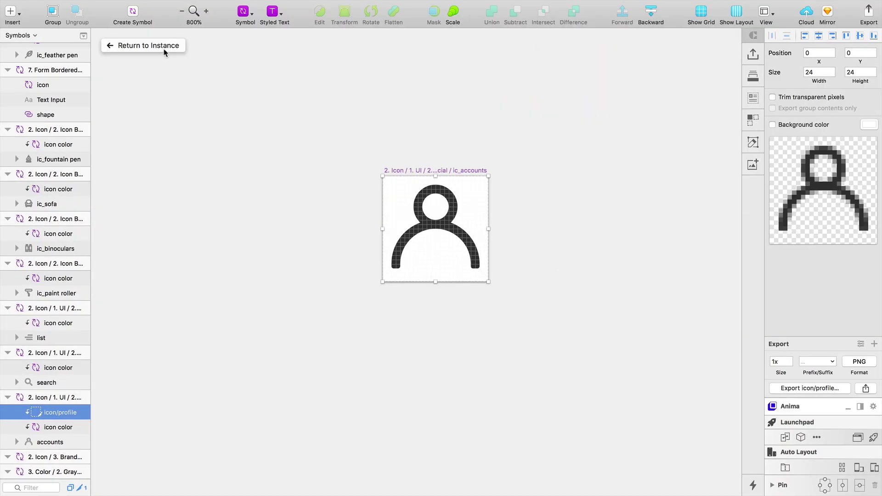
pyautogui.click(148, 46)
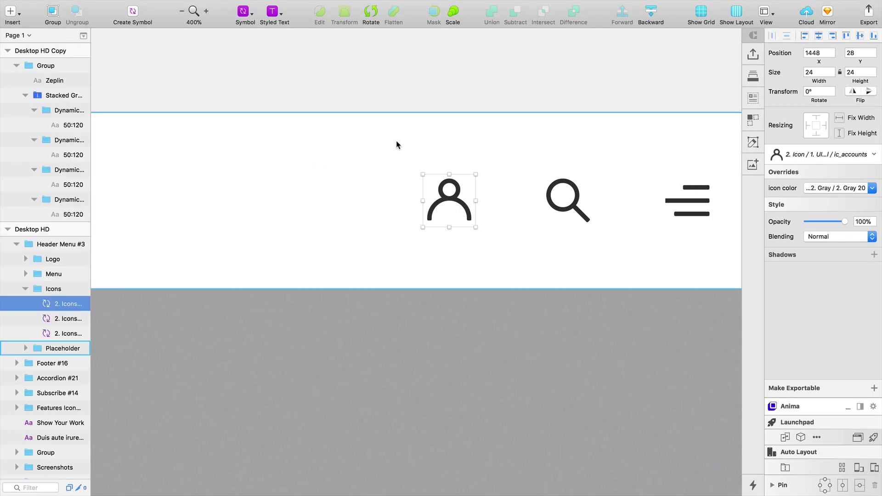
pyautogui.press('super+0')
pyautogui.moveTo(228, 173); pyautogui.dragTo(460, 205)
pyautogui.moveTo(265, 162); pyautogui.dragTo(441, 162)
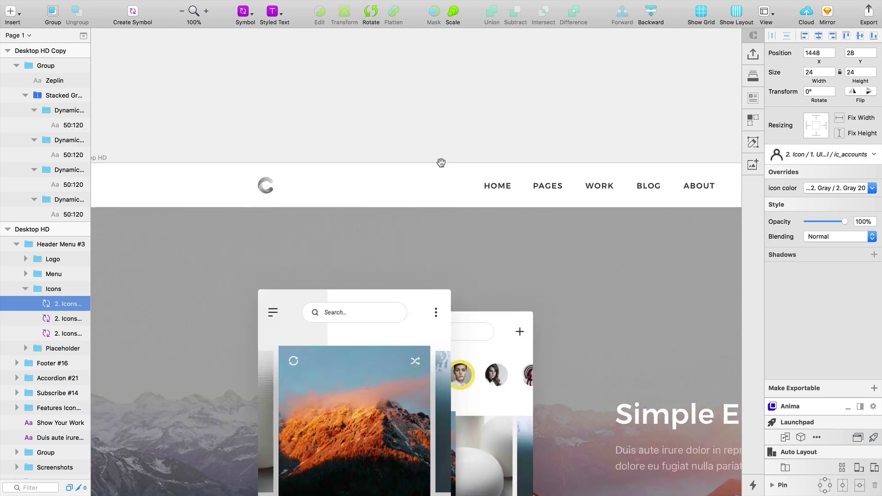
pyautogui.click(152, 156)
# Step: Export the selected Desktop HD artboard to Zeplin via Plugins > Zeplin
pyautogui.moveTo(208, 3)
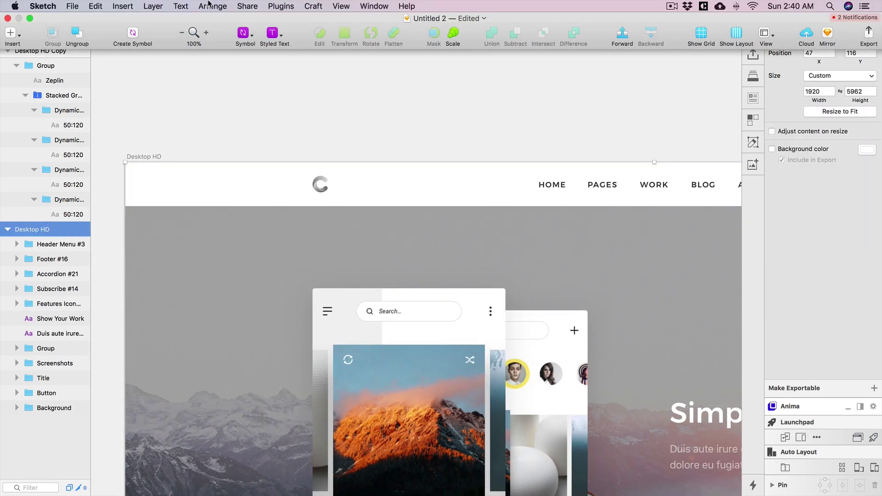
pyautogui.click(281, 6)
pyautogui.moveTo(372, 229)
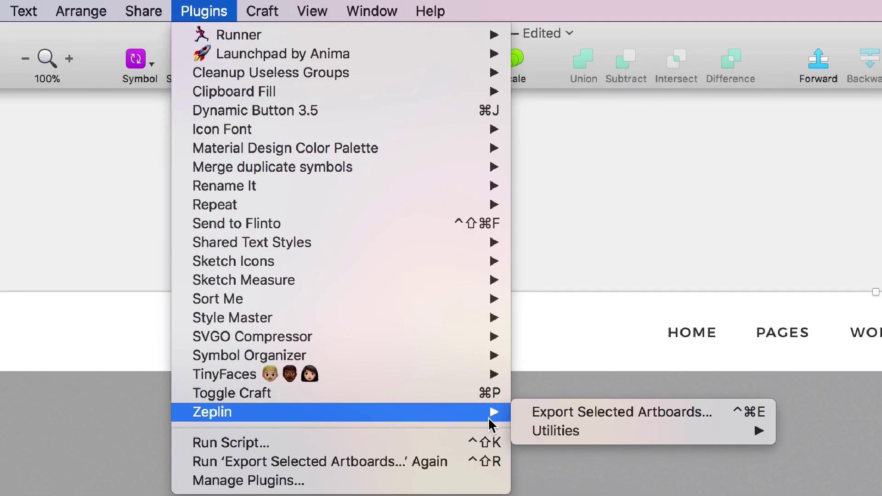
pyautogui.click(554, 412)
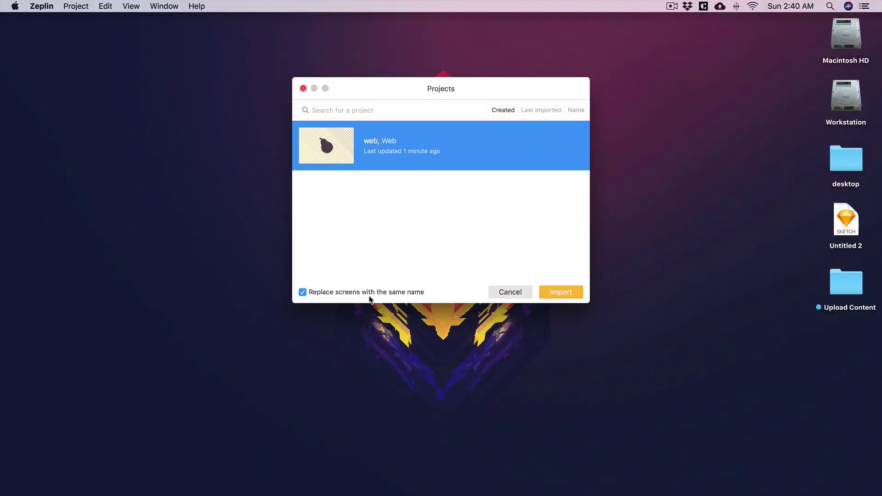
# Step: Import the updated Desktop HD into the web project and open its screen from the Dashboard
pyautogui.click(561, 292)
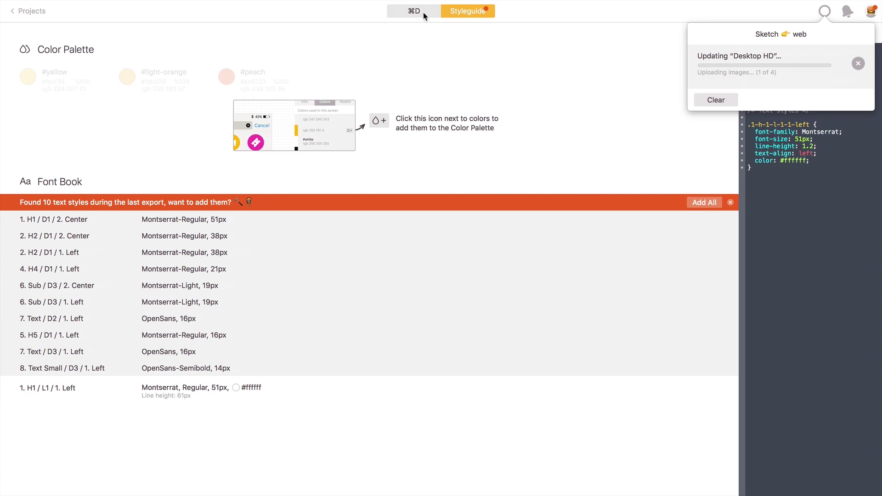
pyautogui.click(418, 11)
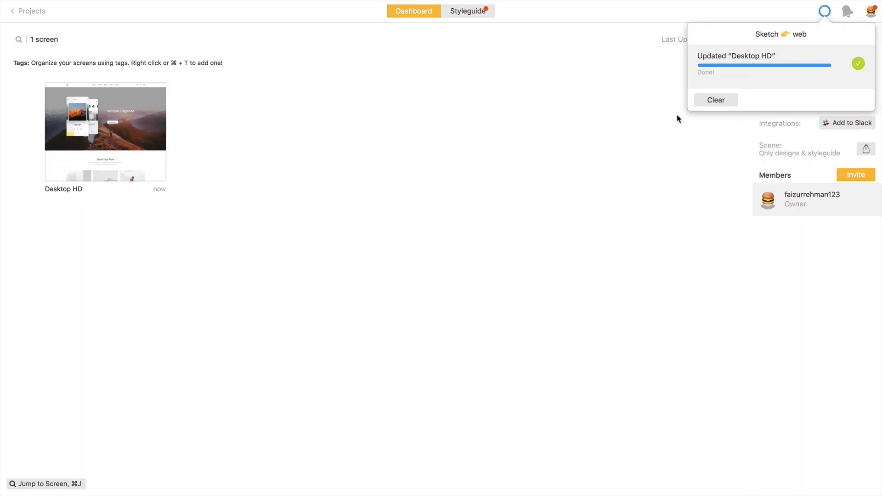
pyautogui.doubleClick(158, 145)
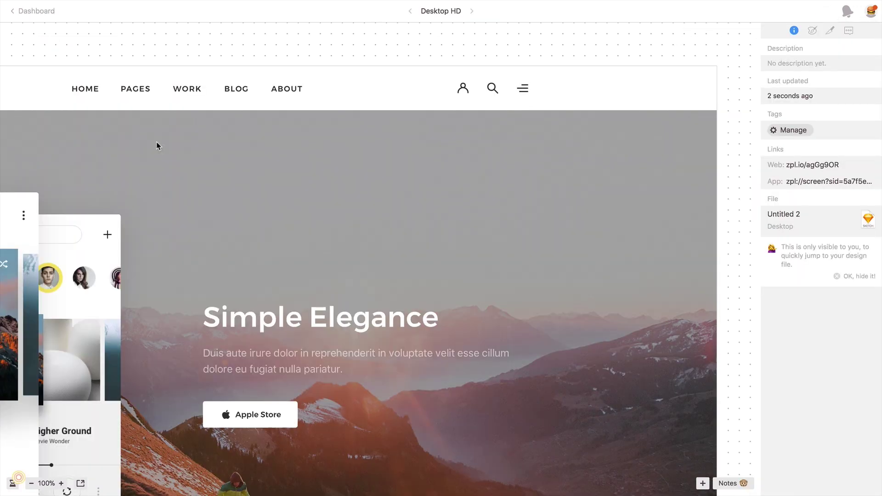
# Step: Select the profile icon in the header to show its assets
pyautogui.click(464, 90)
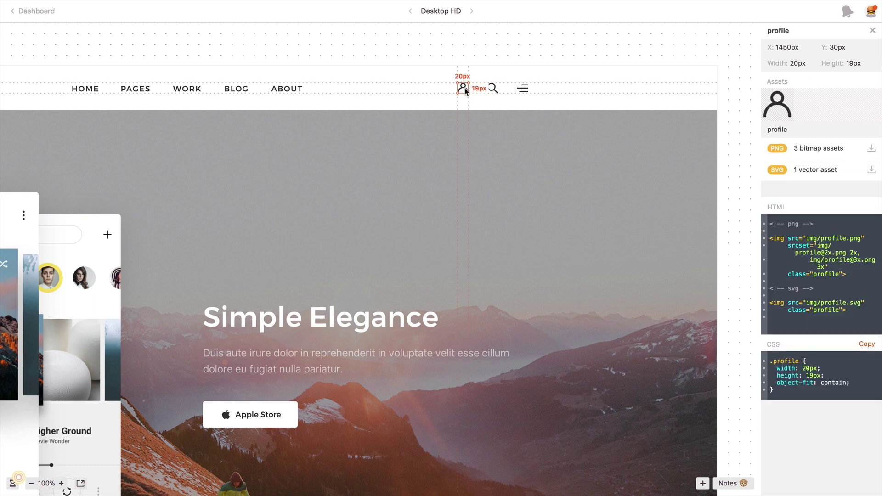
pyautogui.click(464, 89)
pyautogui.click(459, 83)
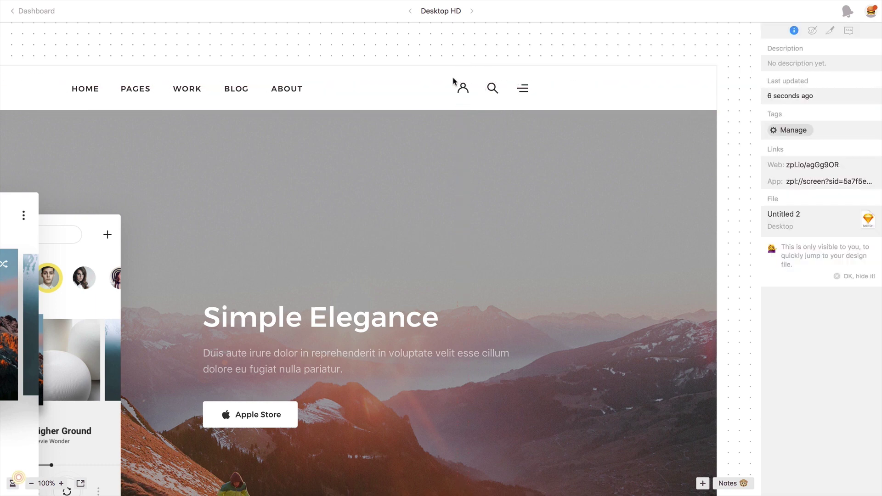
pyautogui.click(459, 87)
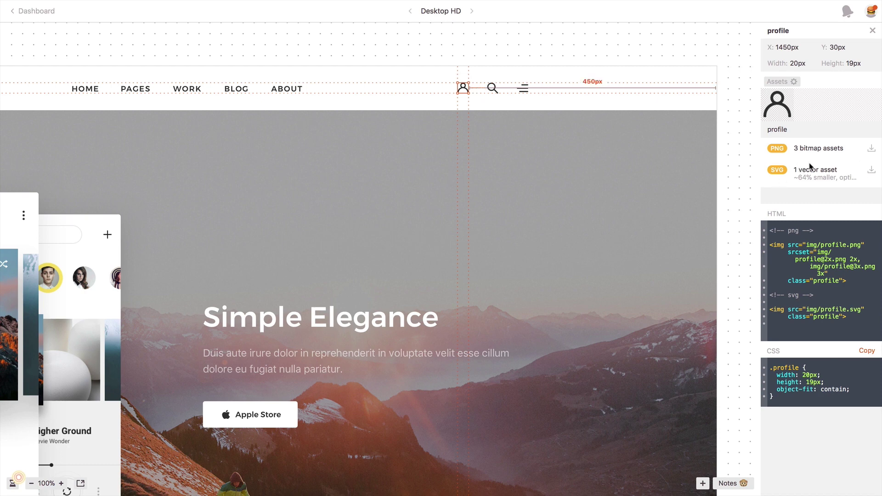
# Step: Download the profile icon's PNG assets into a new Desktop folder named web
pyautogui.click(871, 149)
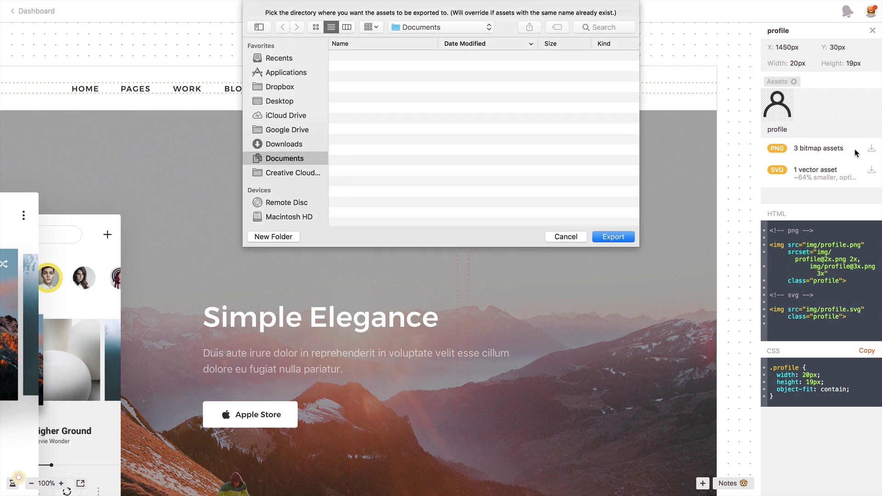
pyautogui.click(280, 102)
pyautogui.click(267, 239)
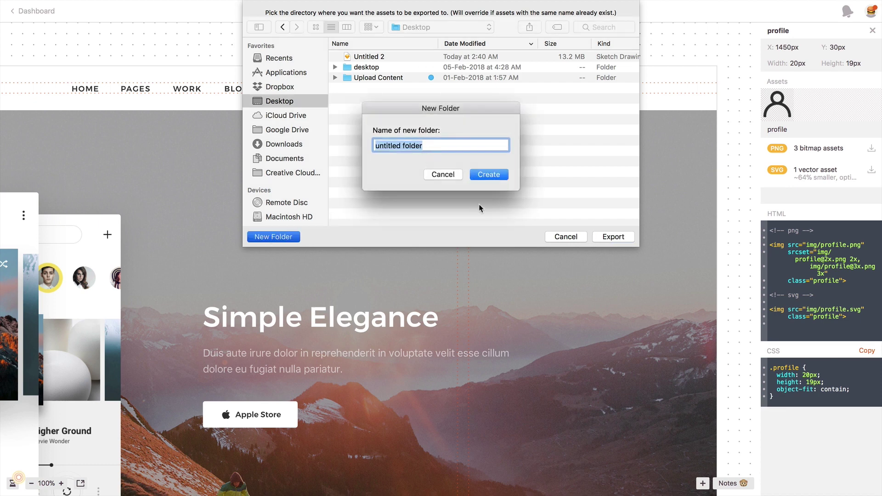
pyautogui.write('web')
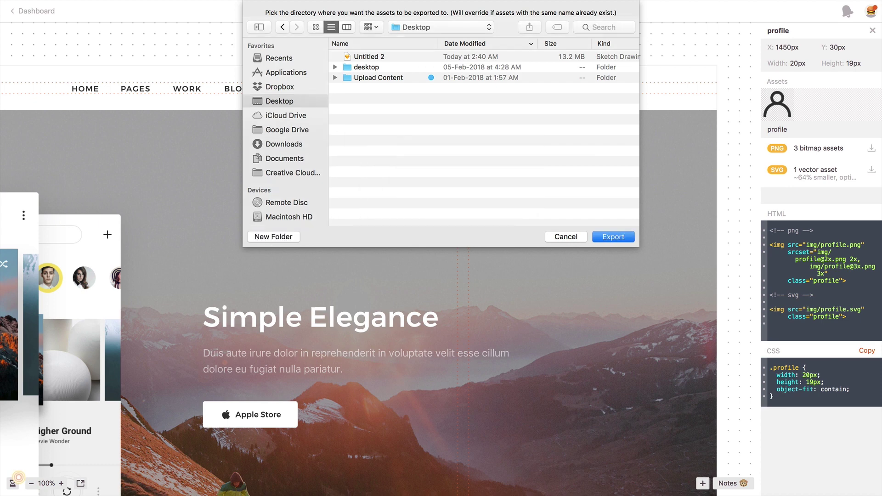
pyautogui.press('Return')
pyautogui.click(610, 237)
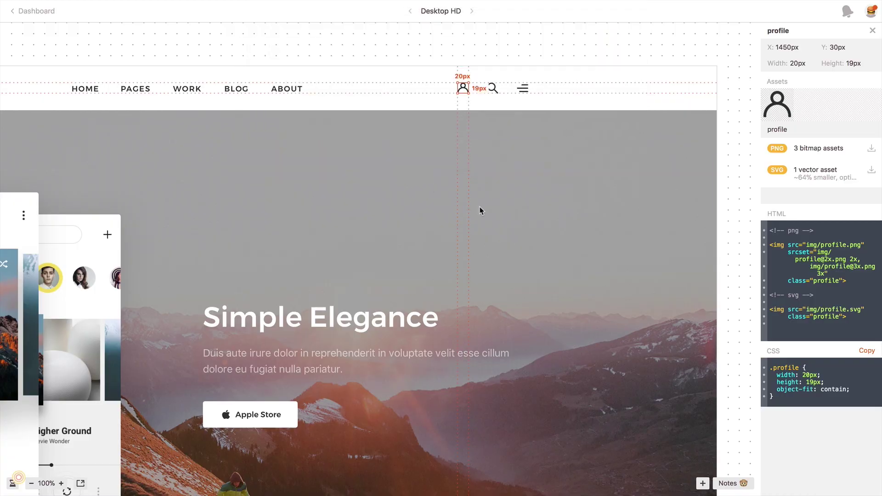
pyautogui.hotkey('ctrl', 'Left')
pyautogui.hotkey('ctrl', 'Left')
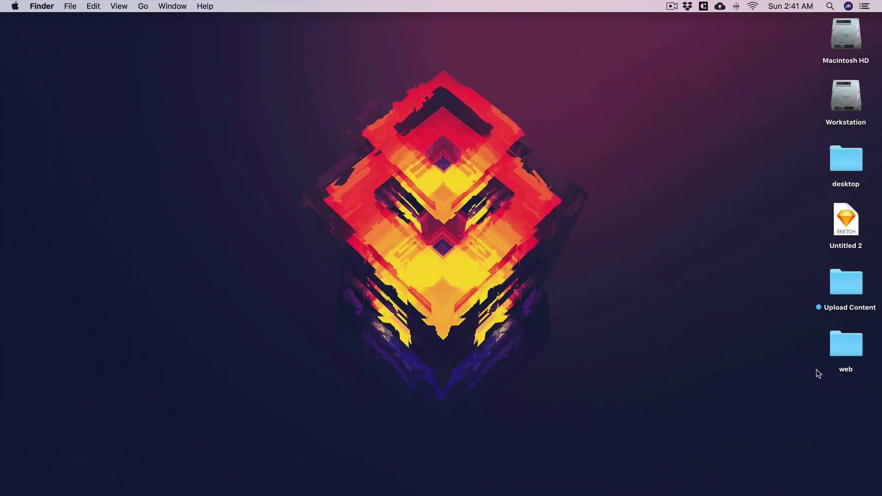
pyautogui.doubleClick(845, 344)
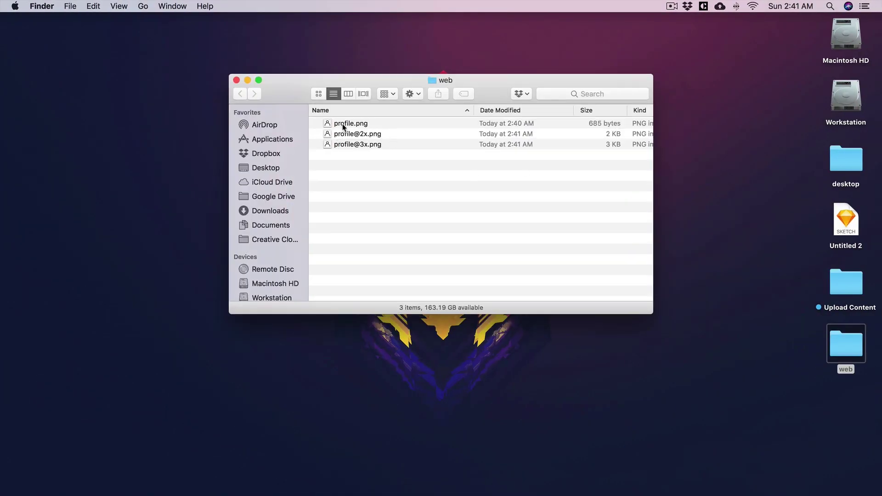
pyautogui.click(343, 127)
pyautogui.press('space')
pyautogui.press('Down')
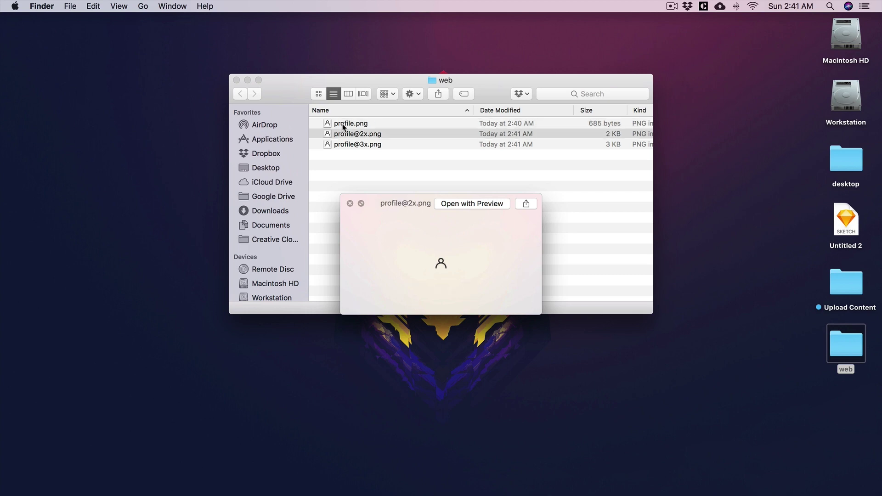
pyautogui.press('Down')
pyautogui.press('space')
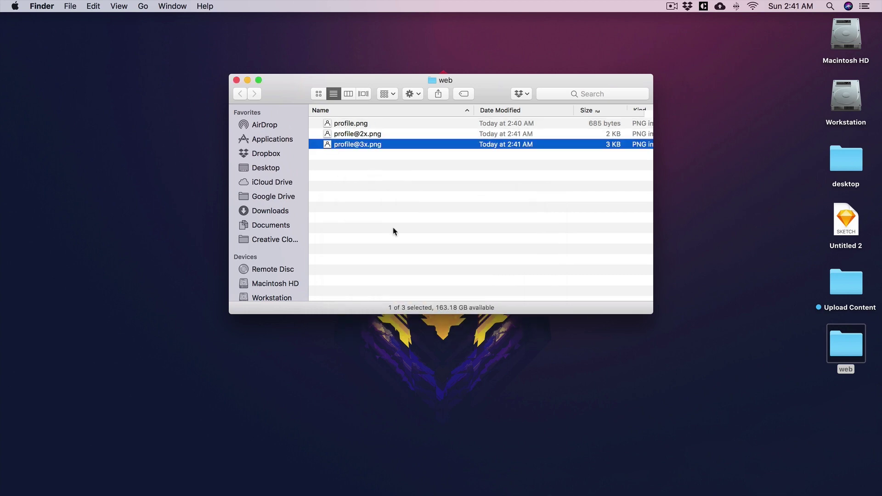
pyautogui.hotkey('ctrl', 'Right')
pyautogui.hscroll(10, 394, 228)
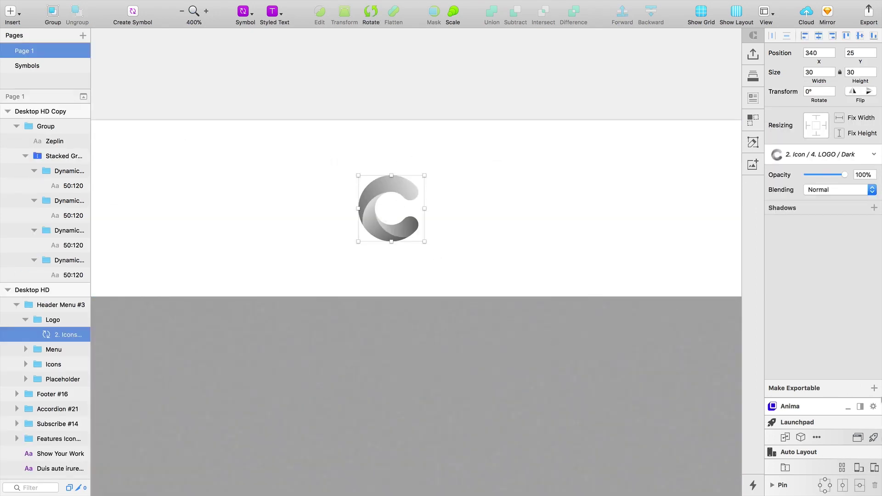
# Step: Make the header logo exportable with its own export slice
pyautogui.click(873, 388)
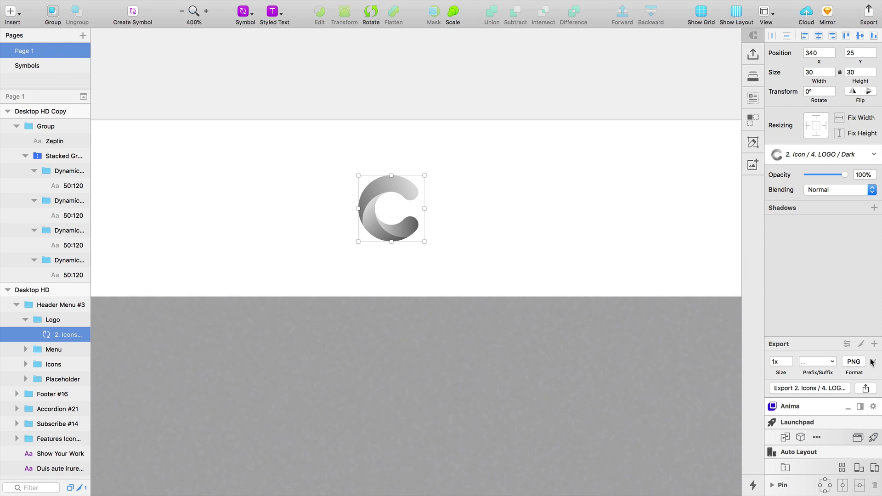
pyautogui.click(861, 344)
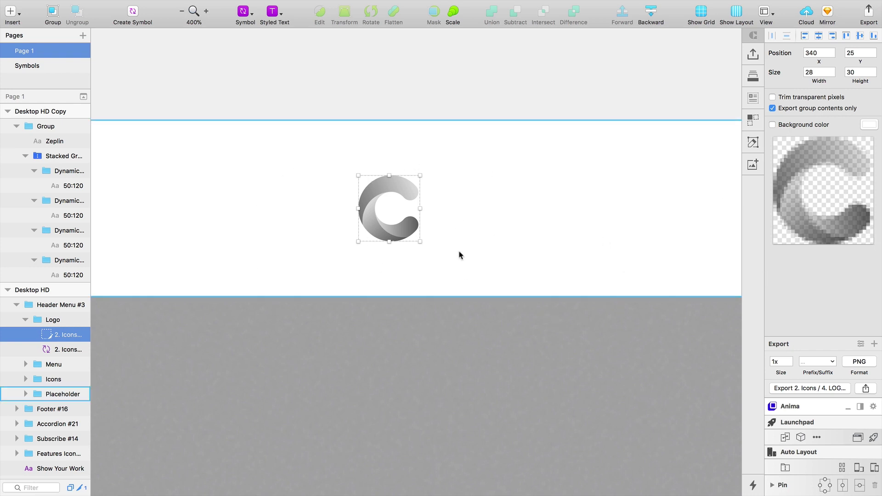
pyautogui.keyDown('alt'); pyautogui.click(550, 228); pyautogui.keyUp('alt')
# Step: Save and export the Desktop HD artboard, importing it into the Zeplin web project
pyautogui.click(542, 268)
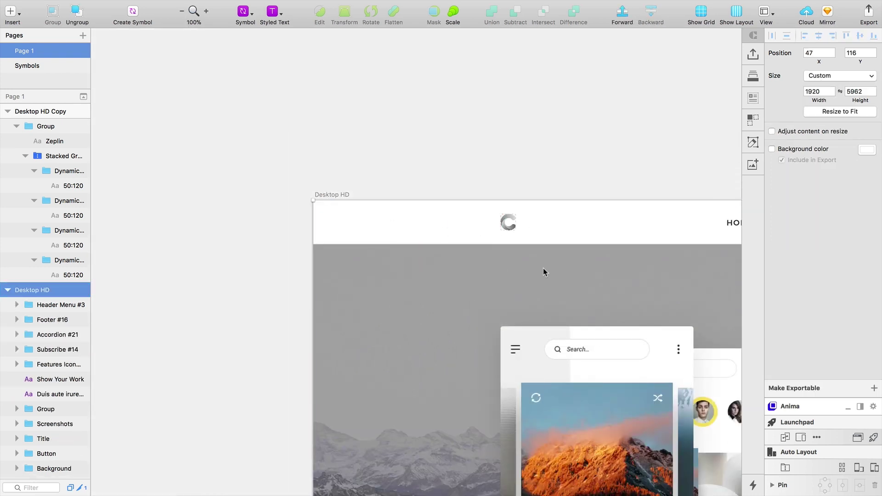
pyautogui.moveTo(214, 4)
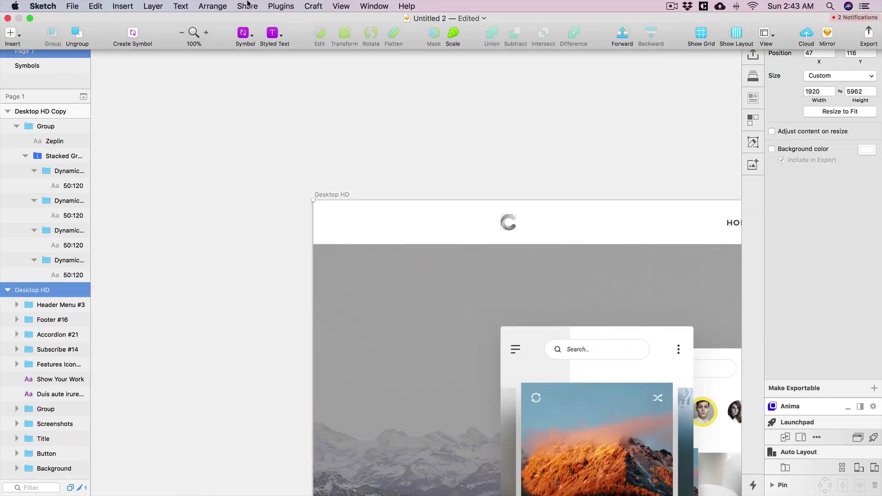
pyautogui.click(281, 6)
pyautogui.moveTo(432, 233)
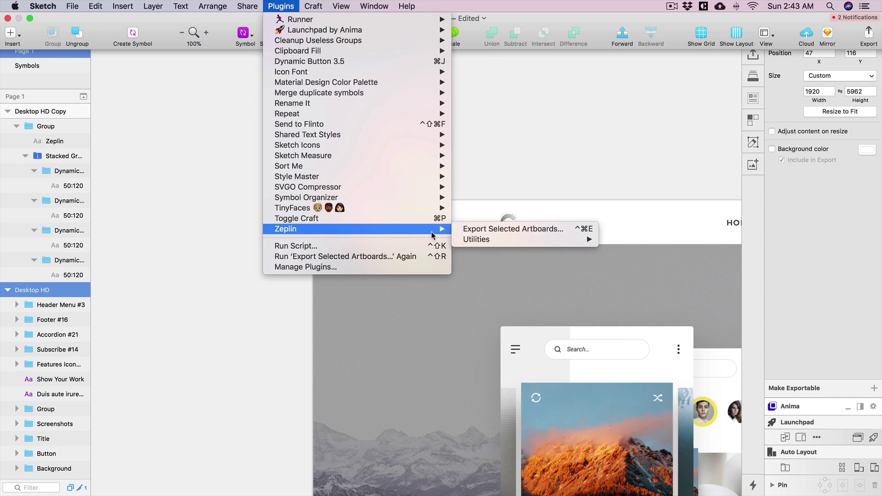
pyautogui.click(480, 230)
pyautogui.click(535, 179)
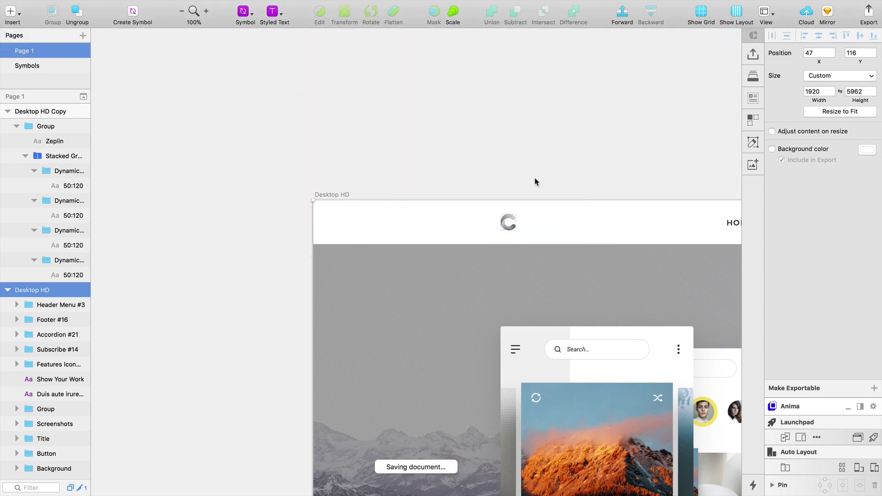
pyautogui.click(544, 290)
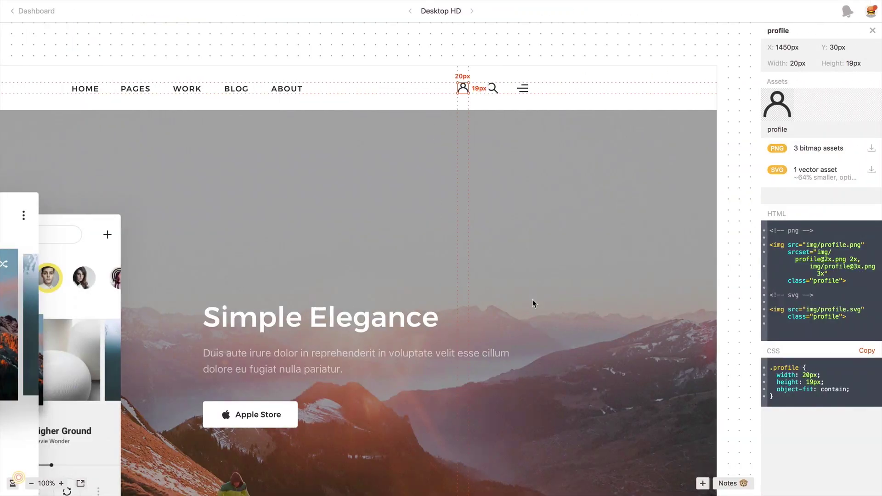
# Step: Check the Desktop HD update and select the logo to view its 3 PNG and vector assets
pyautogui.click(835, 15)
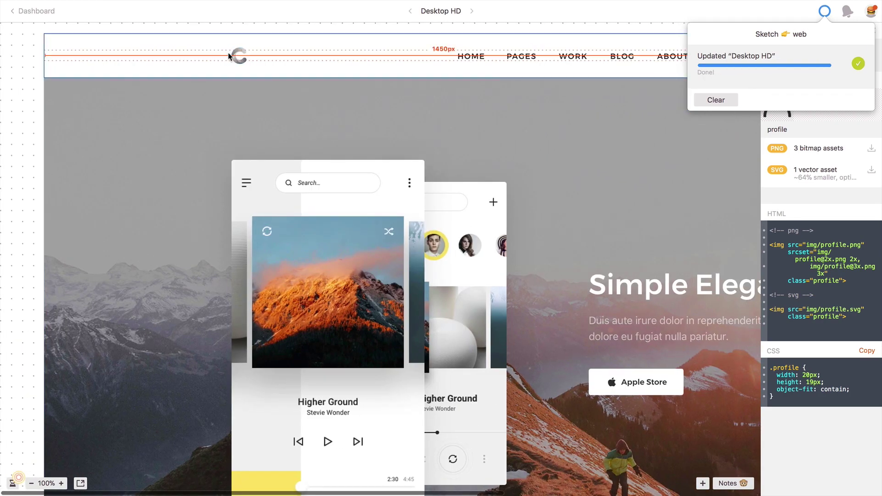
pyautogui.click(235, 58)
pyautogui.click(238, 58)
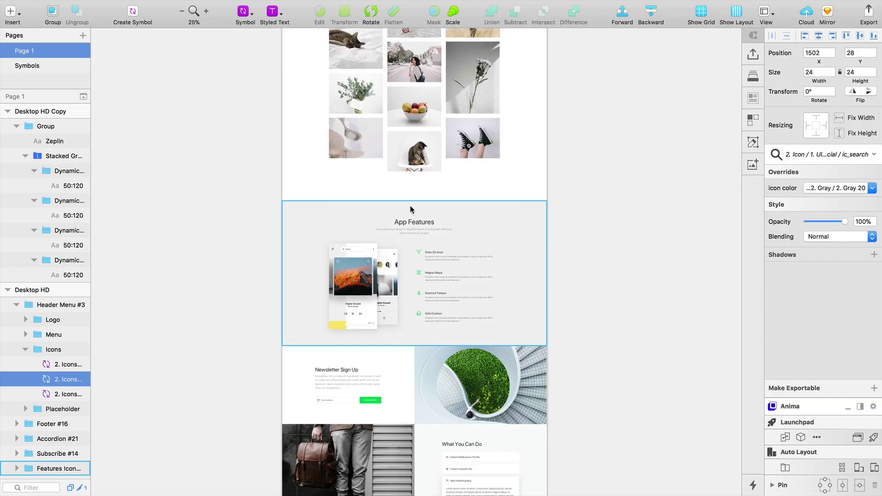
pyautogui.scroll(10, 410, 209)
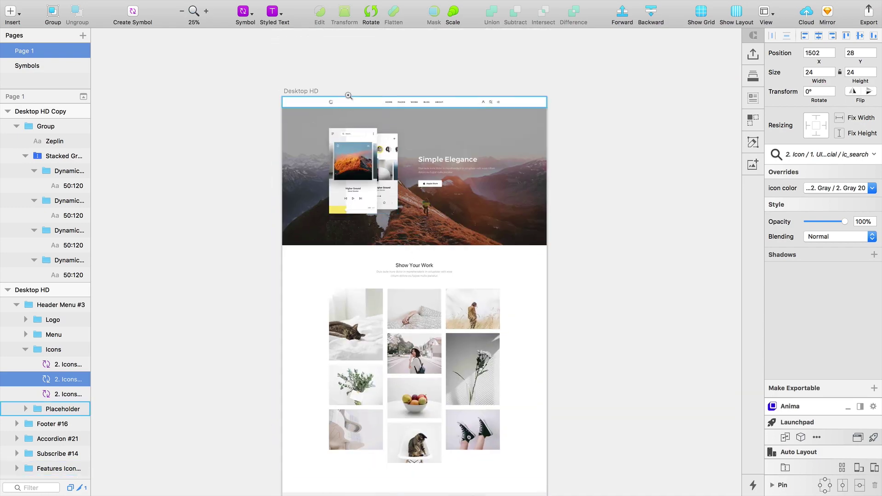
pyautogui.scroll(5, 366, 281)
pyautogui.keyDown('alt'); pyautogui.click(407, 250); pyautogui.keyUp('alt')
pyautogui.scroll(-4, 437, 306)
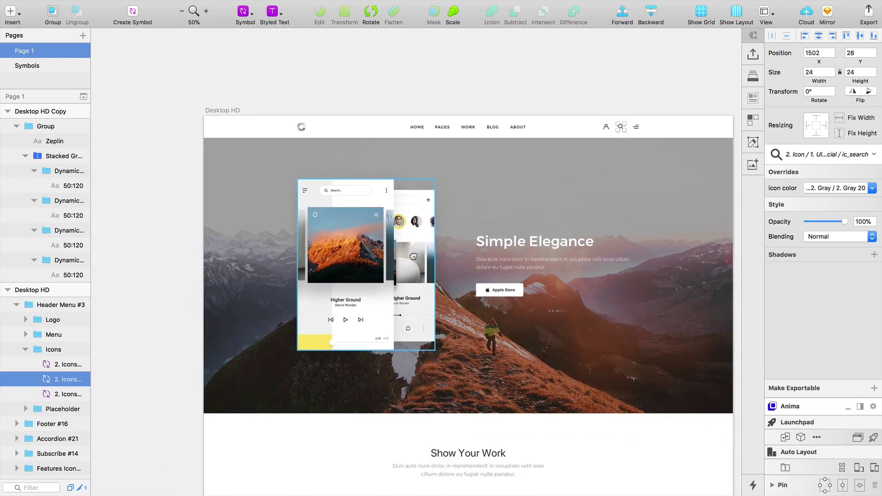
pyautogui.click(493, 245)
pyautogui.press('Escape')
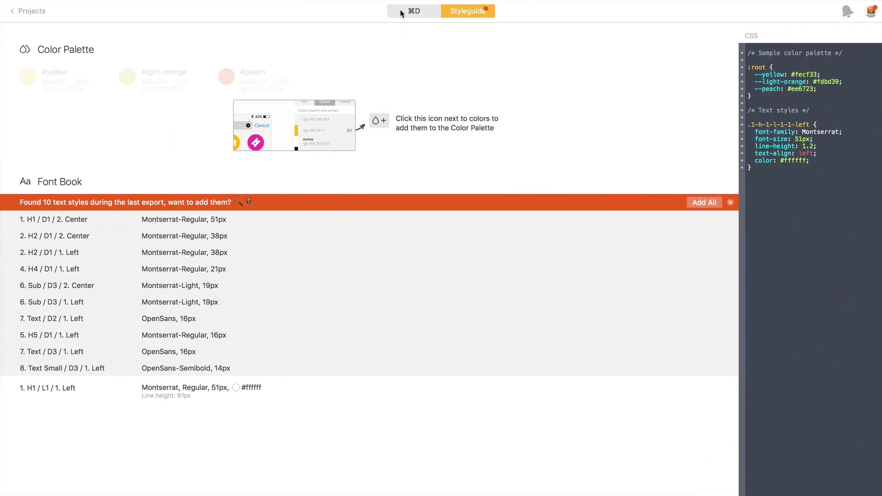
# Step: On the web project dashboard, open and close the Invite form, then copy the project's web link
pyautogui.click(404, 12)
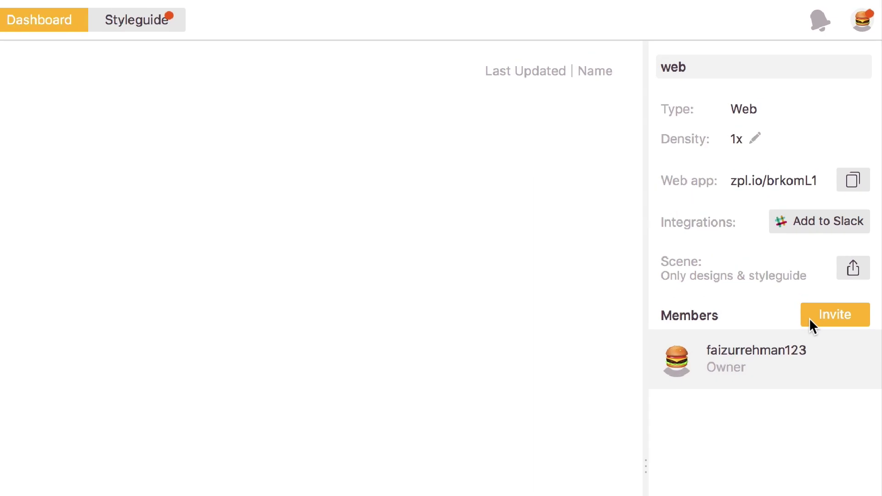
pyautogui.click(828, 320)
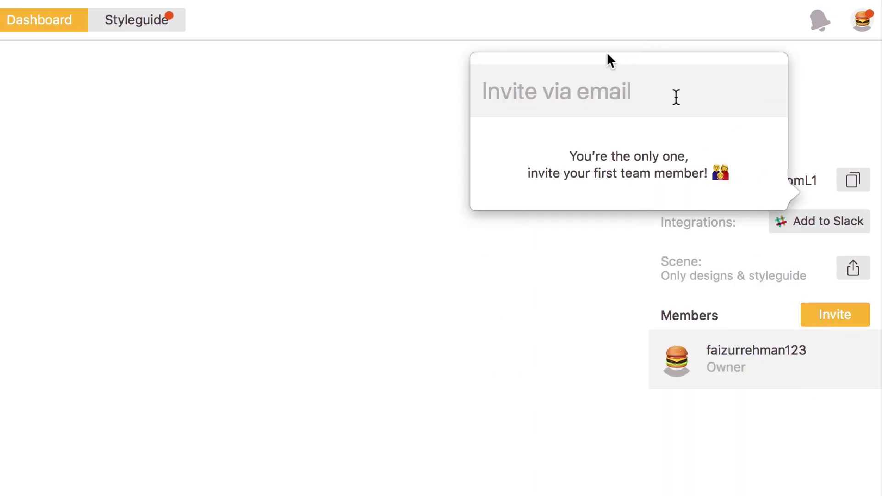
pyautogui.click(786, 393)
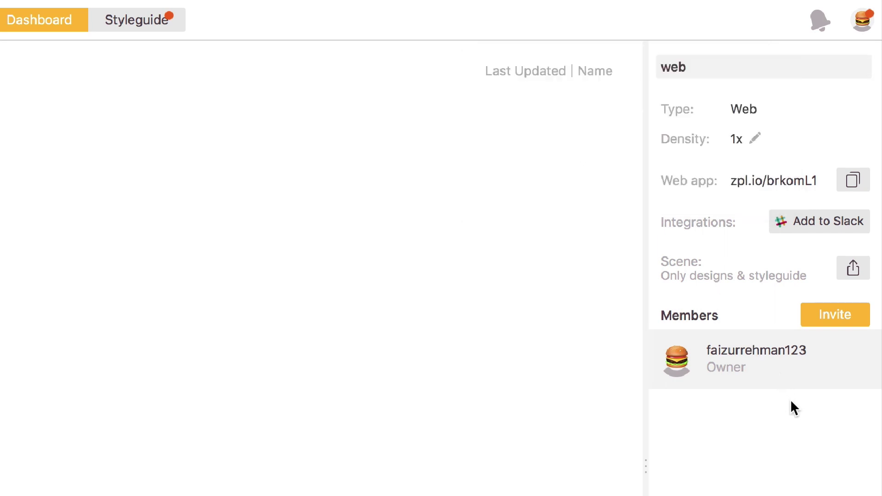
pyautogui.click(852, 180)
pyautogui.click(819, 208)
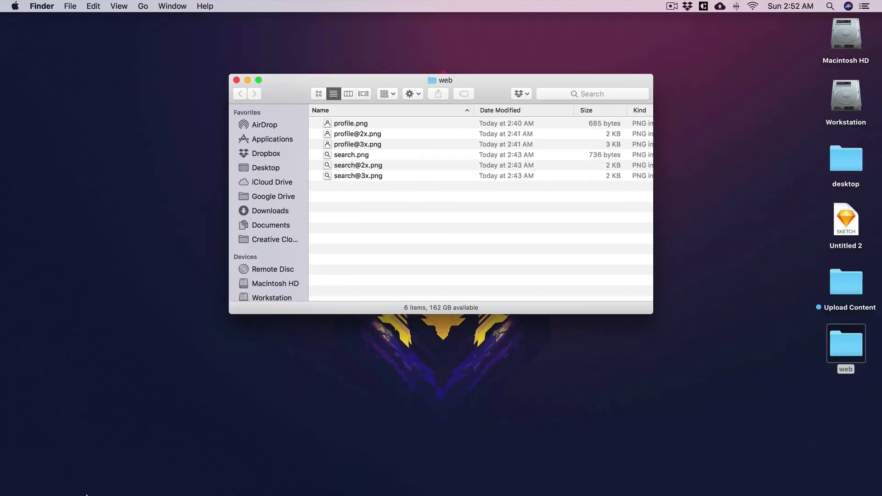
# Step: Open the copied project web link in Safari
pyautogui.moveTo(216, 489)
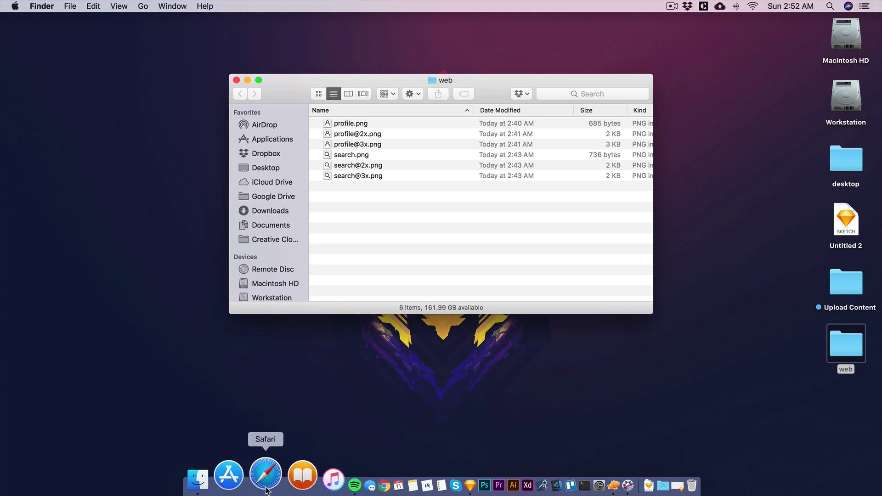
pyautogui.click(250, 476)
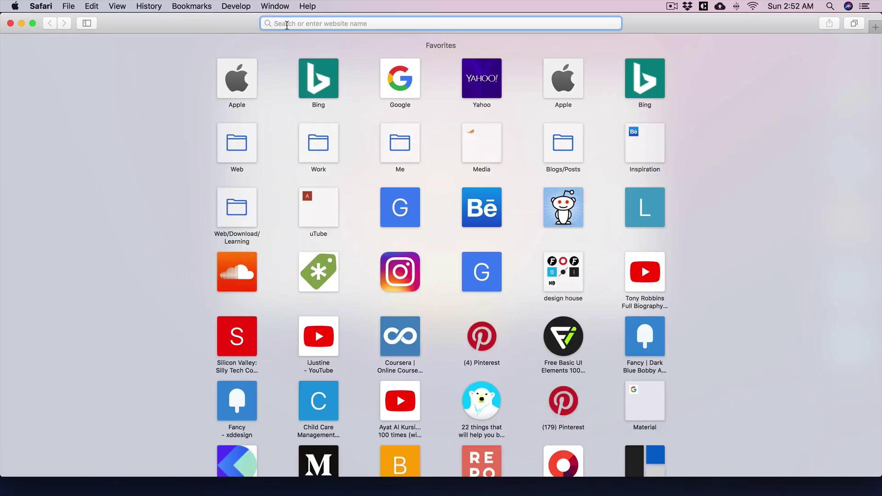
pyautogui.press('super+v')
pyautogui.press('Return')
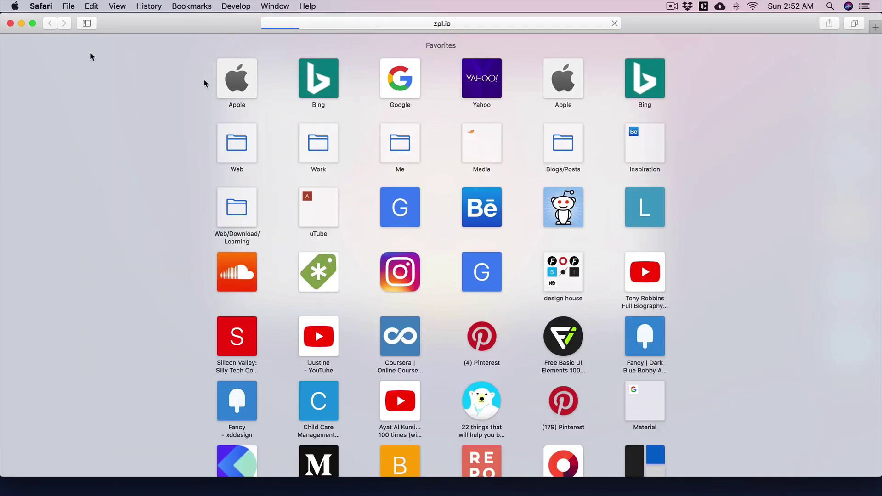
# Step: Go full screen, log in, open the Desktop HD screen and inspect the logo
pyautogui.click(33, 23)
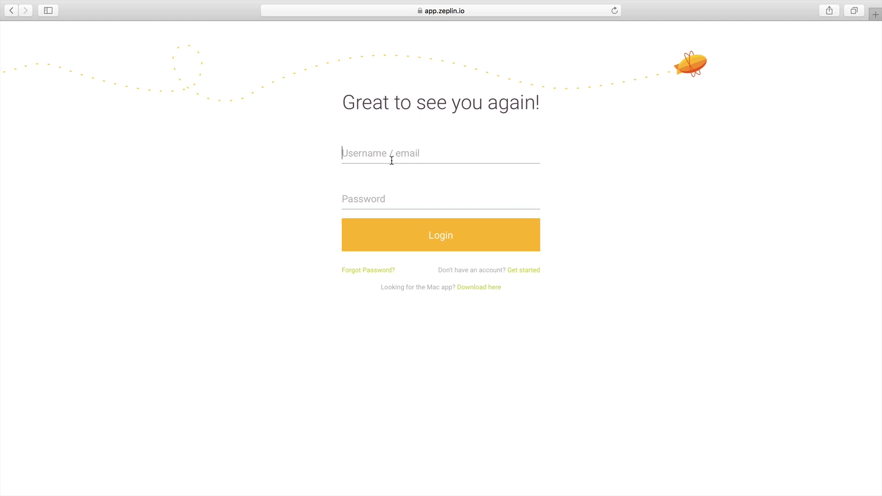
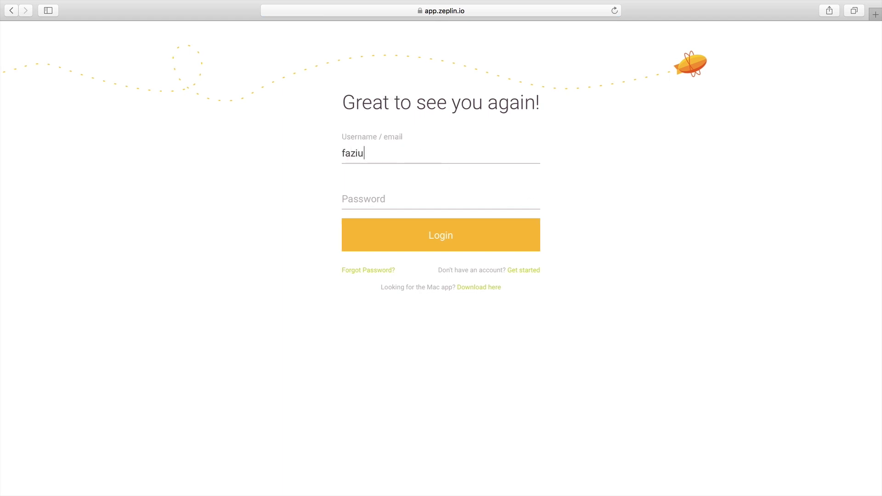
pyautogui.press('Return')
pyautogui.press('Return')
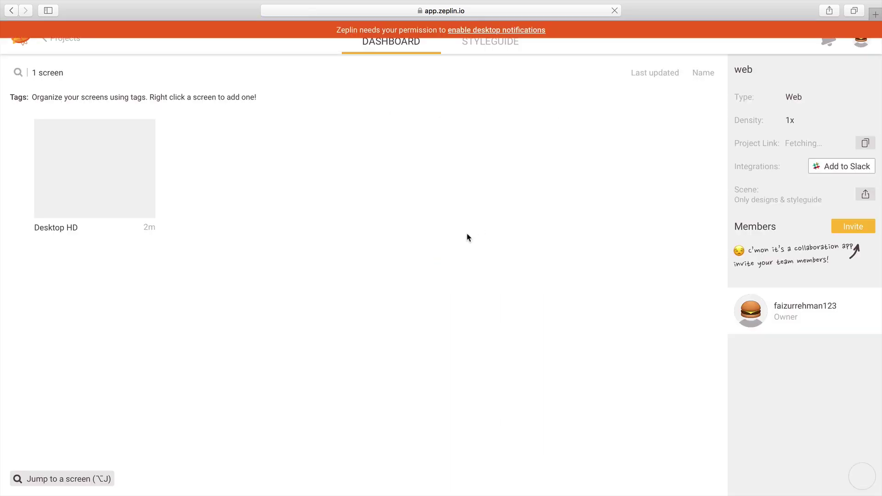
pyautogui.doubleClick(137, 193)
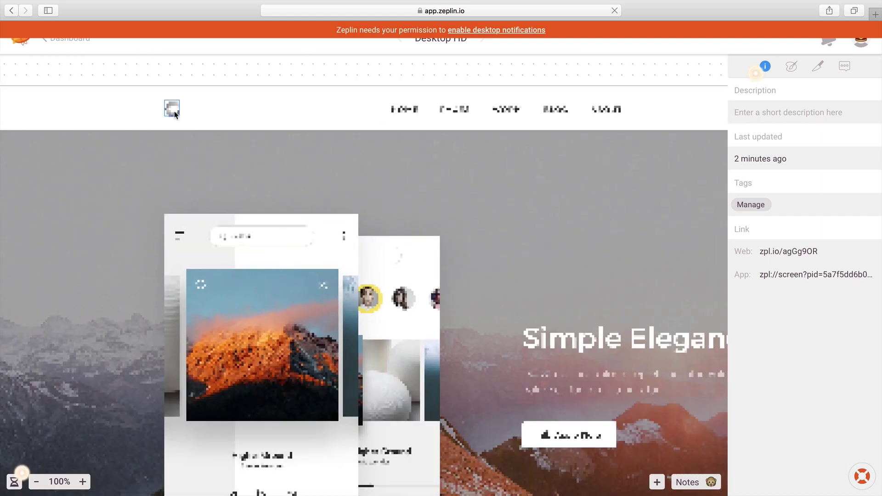
pyautogui.click(173, 110)
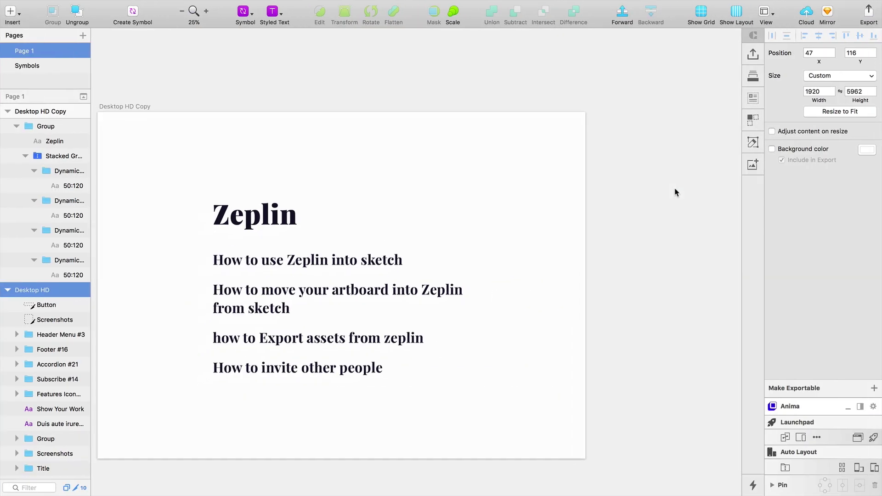
# Step: Zoom to the selected Desktop HD artboard with Cmd+2 and centre it on the canvas
pyautogui.press('super+2')
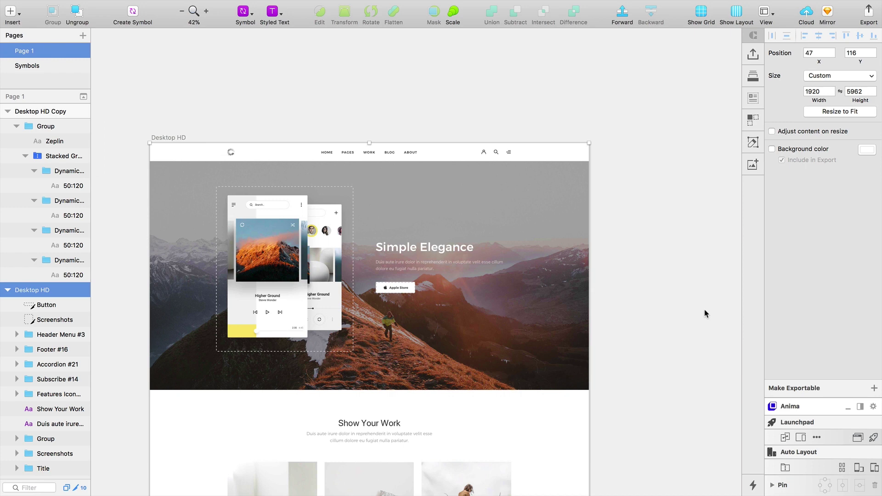
pyautogui.hscroll(-4, 704, 309)
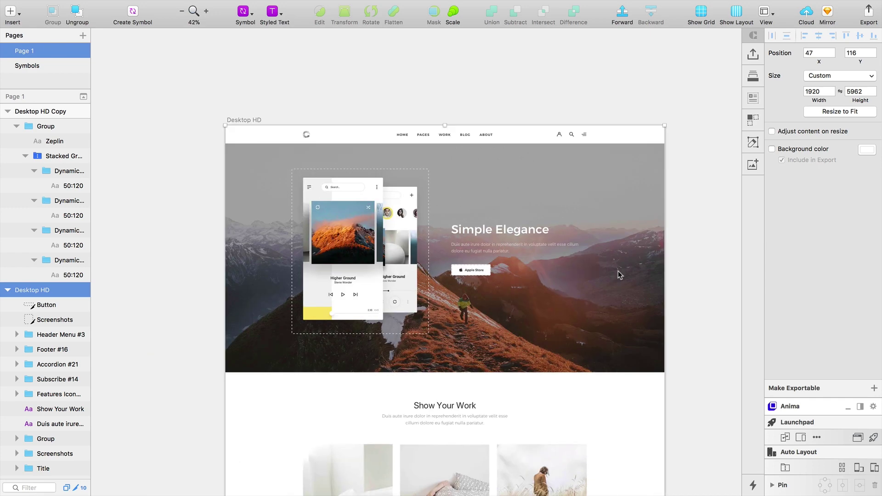